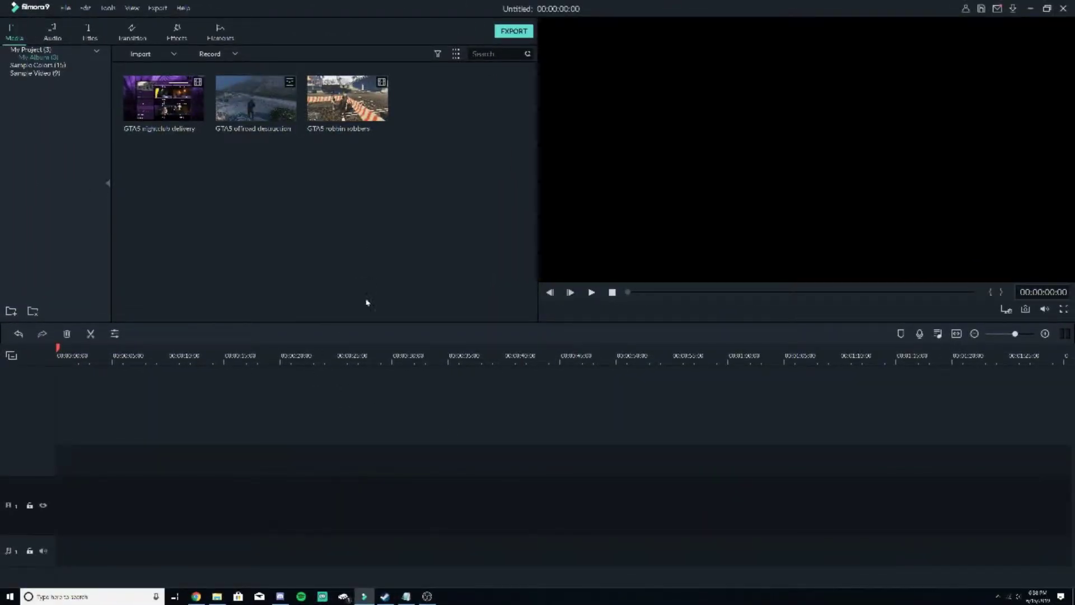
Step: Add Title 28 (LOREM IPSUM) to the start of the timeline and preview it around 3 seconds
{"action": "left_click", "coordinate": [84, 30]}
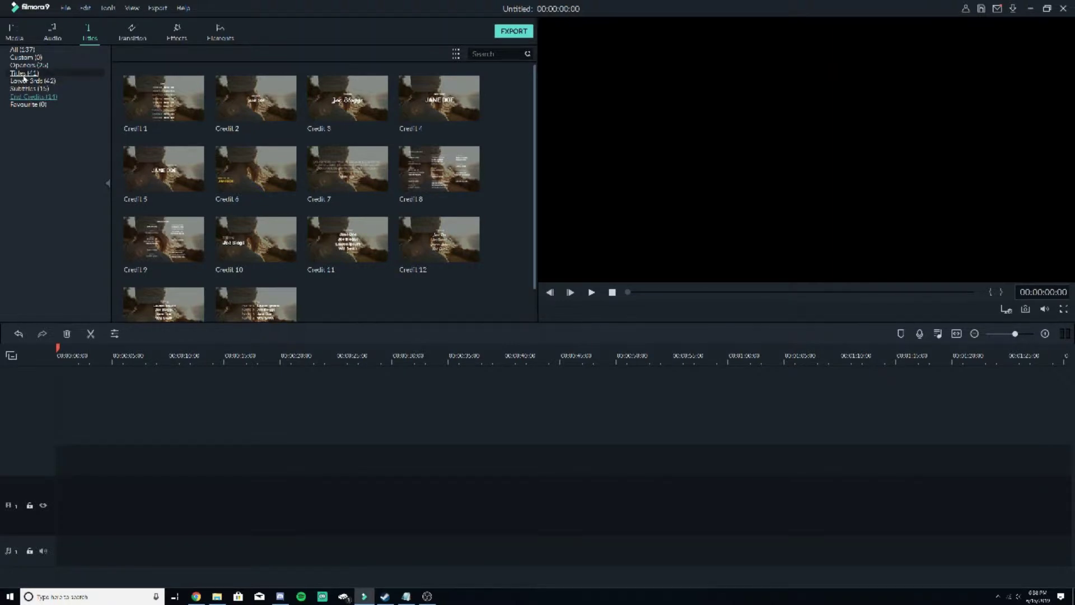
{"action": "left_click", "coordinate": [24, 74]}
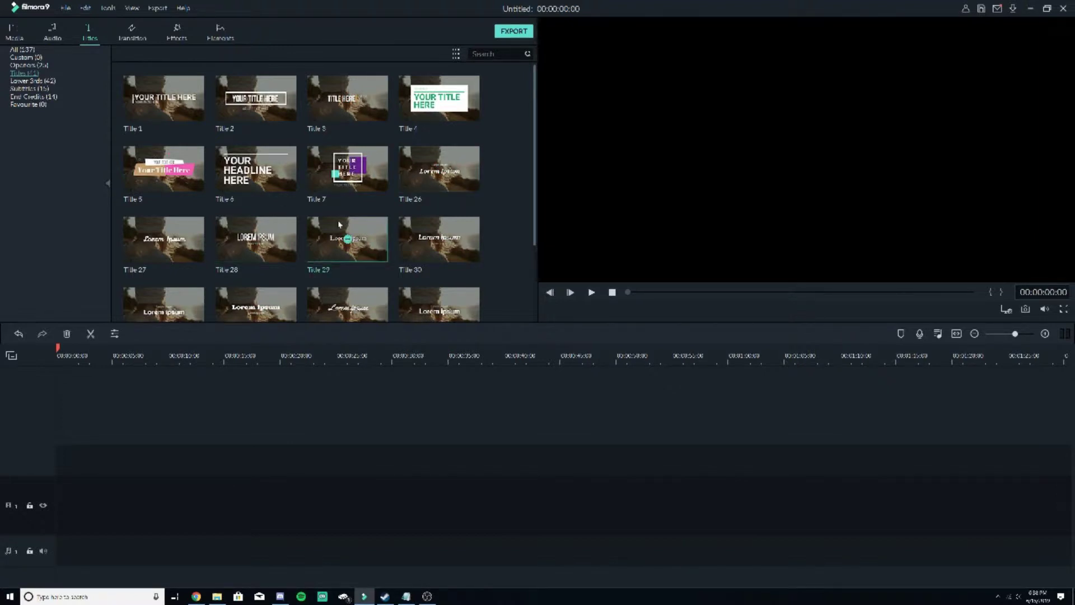
{"action": "left_click", "coordinate": [255, 240]}
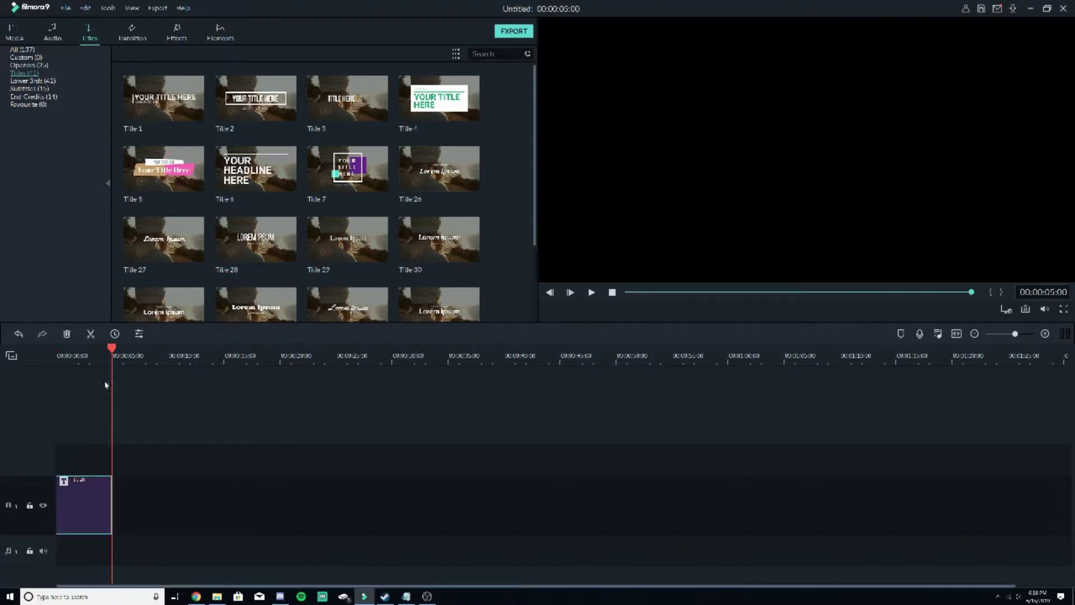
{"action": "left_click", "coordinate": [76, 357]}
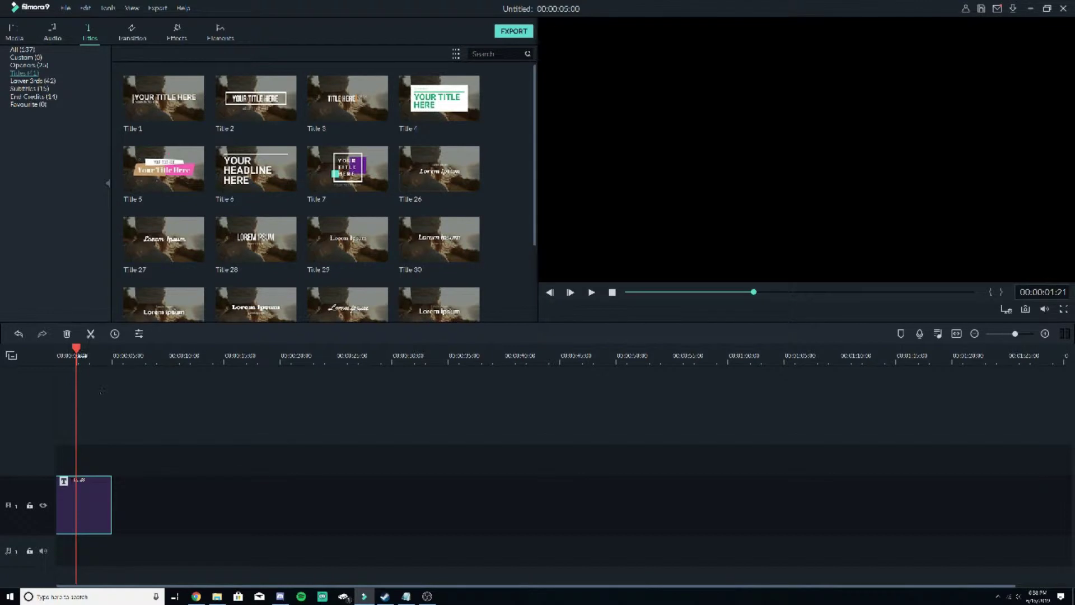
{"action": "left_click", "coordinate": [89, 358]}
{"action": "left_click", "coordinate": [111, 359]}
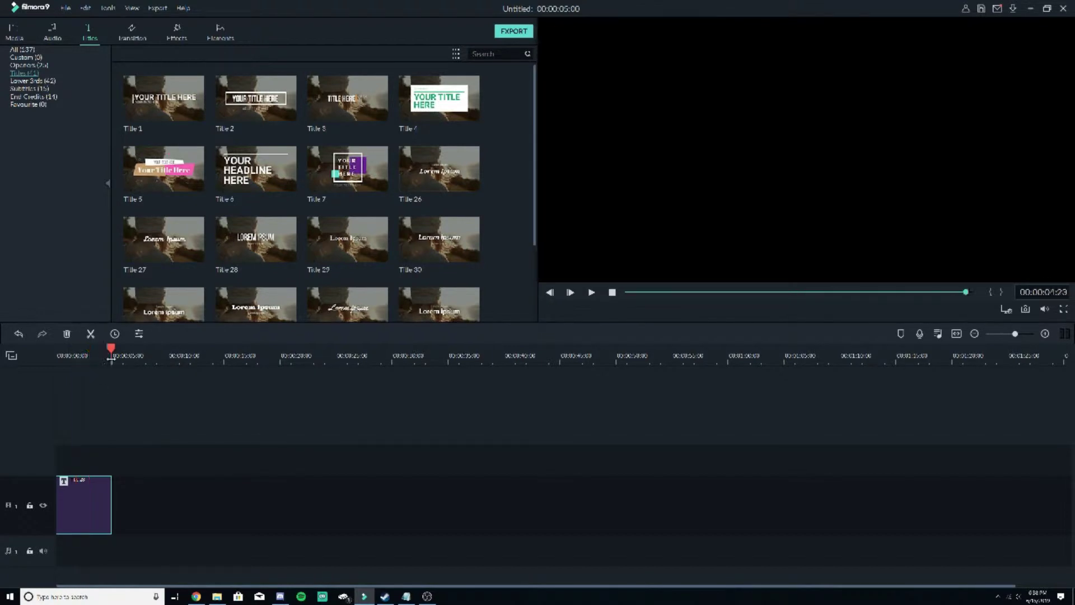
{"action": "left_click", "coordinate": [89, 358]}
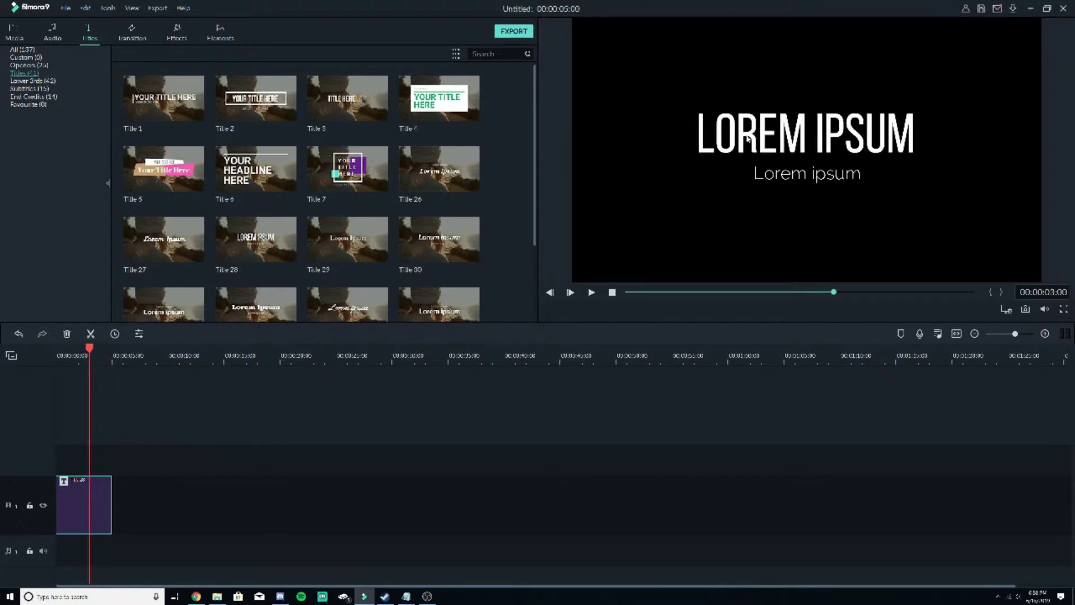
Step: Replace the title clip's main text with 'GTA 5'
{"action": "double_click", "coordinate": [748, 140]}
{"action": "key", "text": "ctrl+a"}
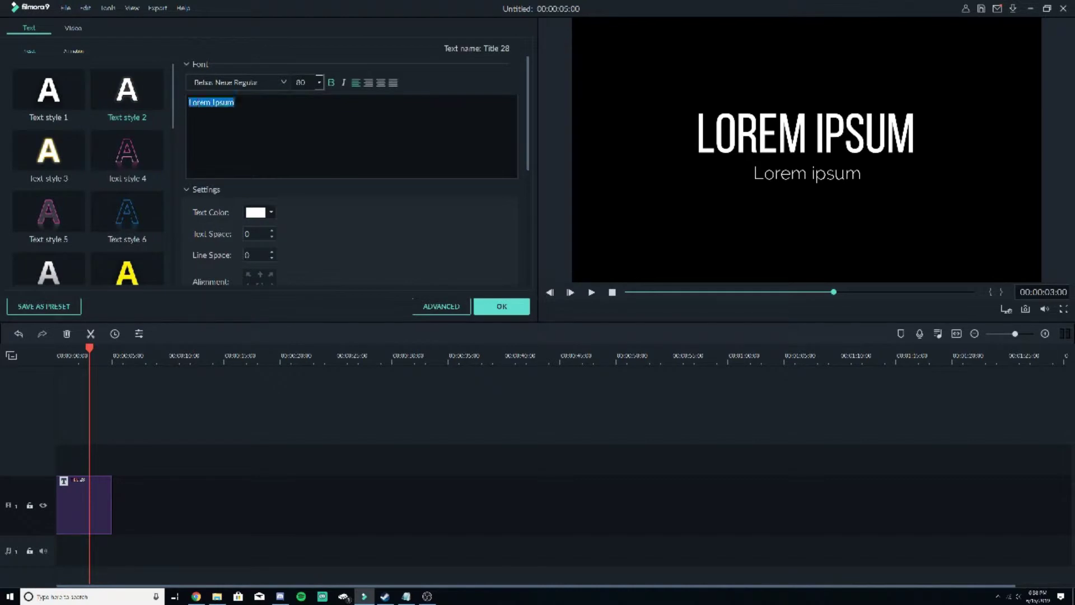
{"action": "type", "text": "GTA 5"}
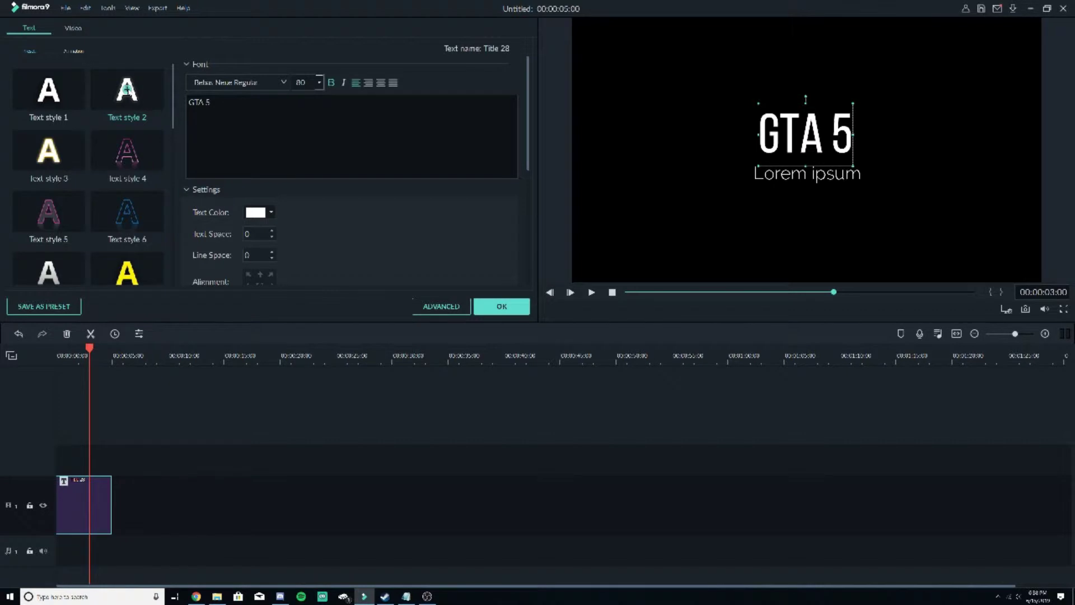
Step: Replace the Lorem ipsum subtitle with 'Off Road Crash'
{"action": "left_click", "coordinate": [803, 177]}
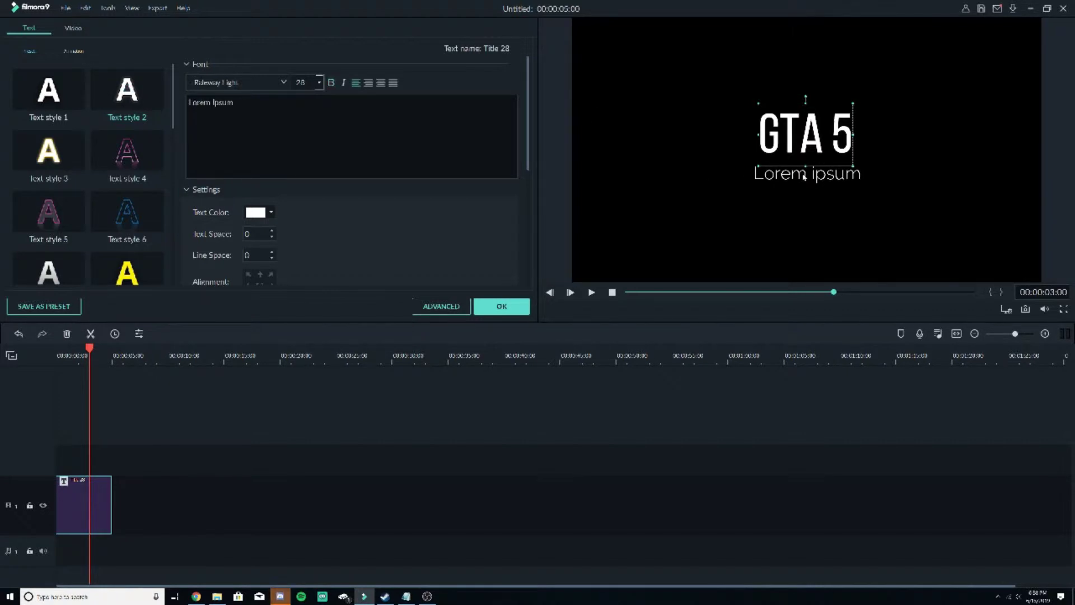
{"action": "left_click_drag", "start_coordinate": [237, 102], "coordinate": [158, 103]}
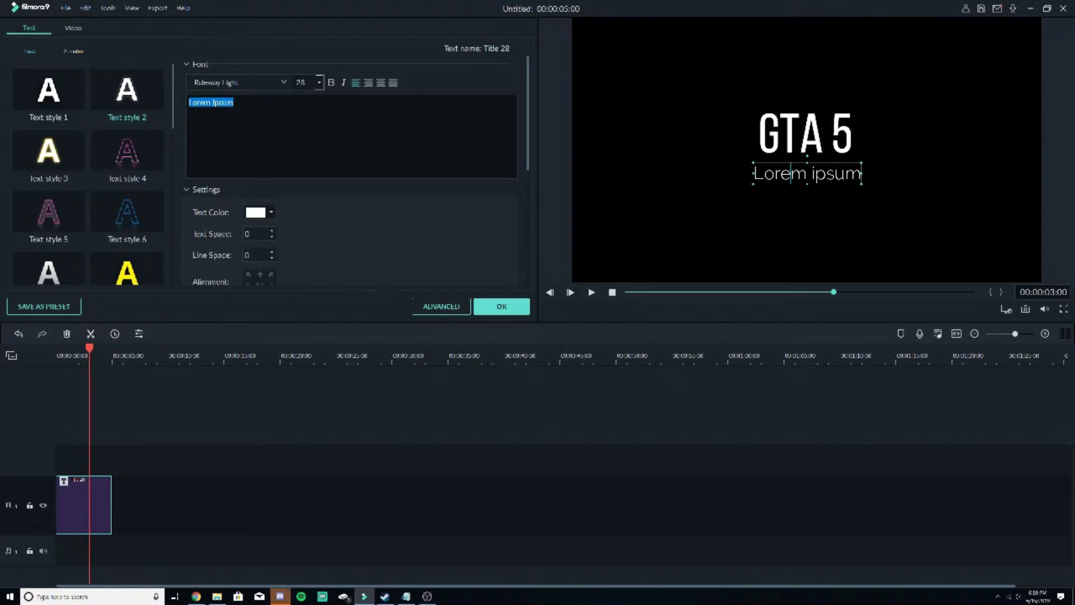
{"action": "key", "text": "ctrl+a"}
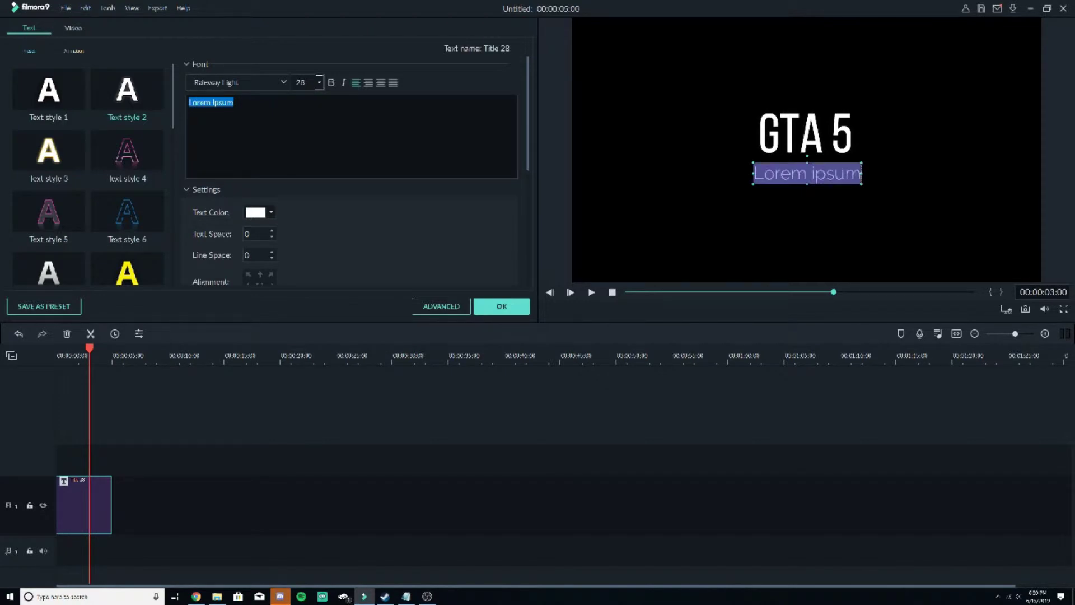
{"action": "key", "text": "BackSpace"}
{"action": "key", "text": "BackSpace"}
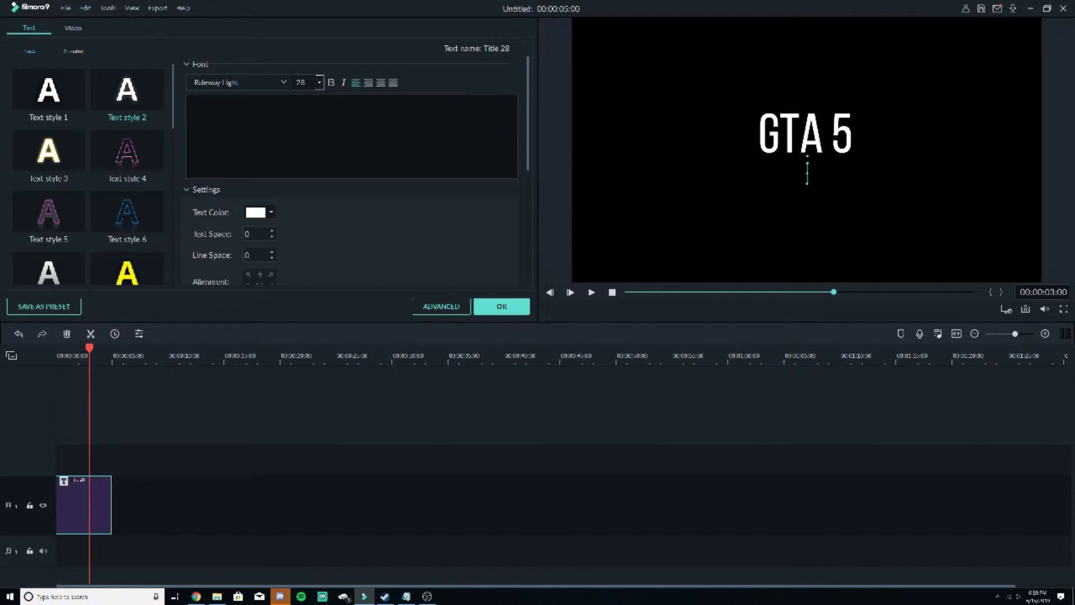
{"action": "type", "text": "Off Road Crash"}
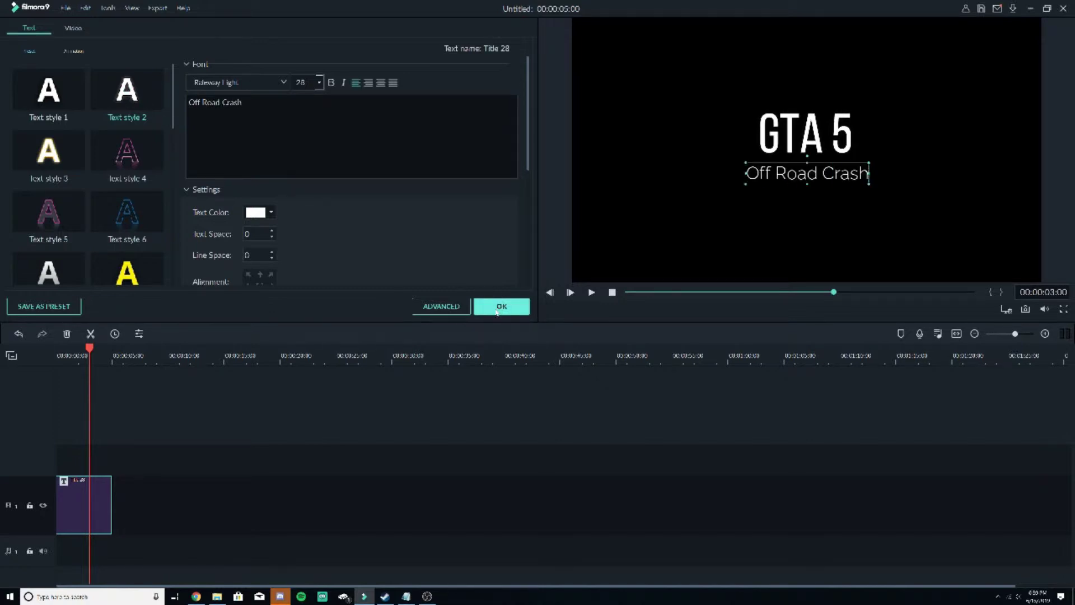
Step: Apply the title edits and add End Credits' Credit 2 to the timeline at about 19 seconds
{"action": "left_click", "coordinate": [497, 307]}
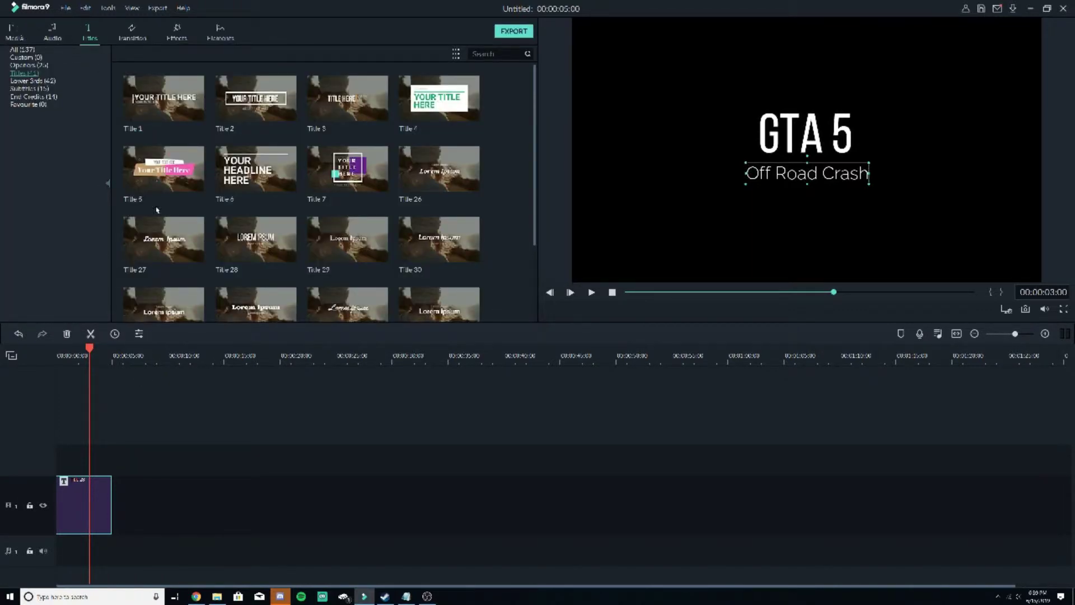
{"action": "left_click", "coordinate": [274, 357]}
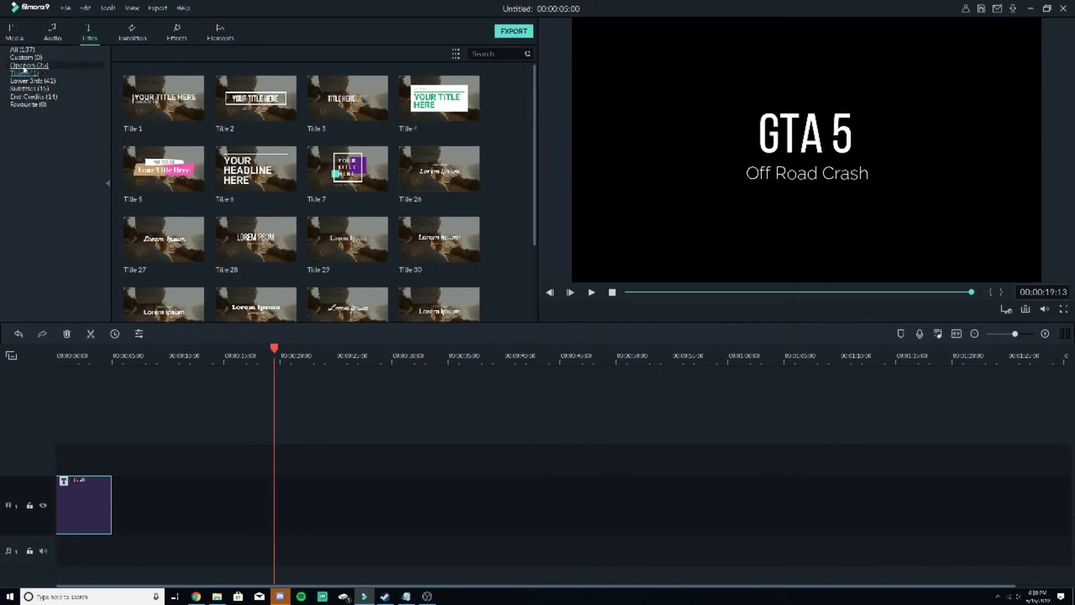
{"action": "left_click", "coordinate": [31, 96]}
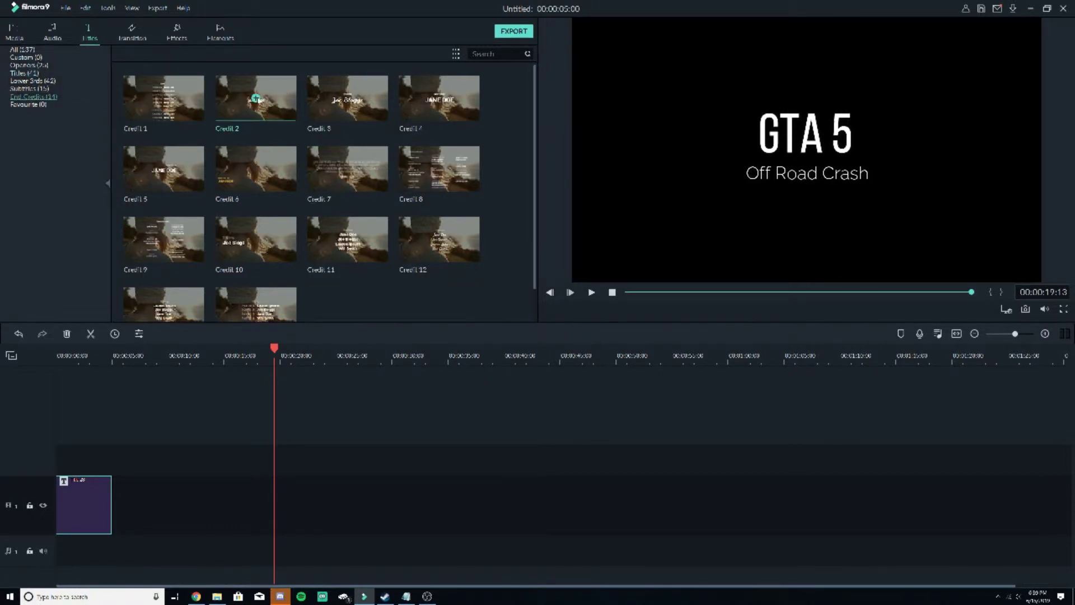
{"action": "left_click", "coordinate": [256, 99]}
{"action": "left_click", "coordinate": [290, 342]}
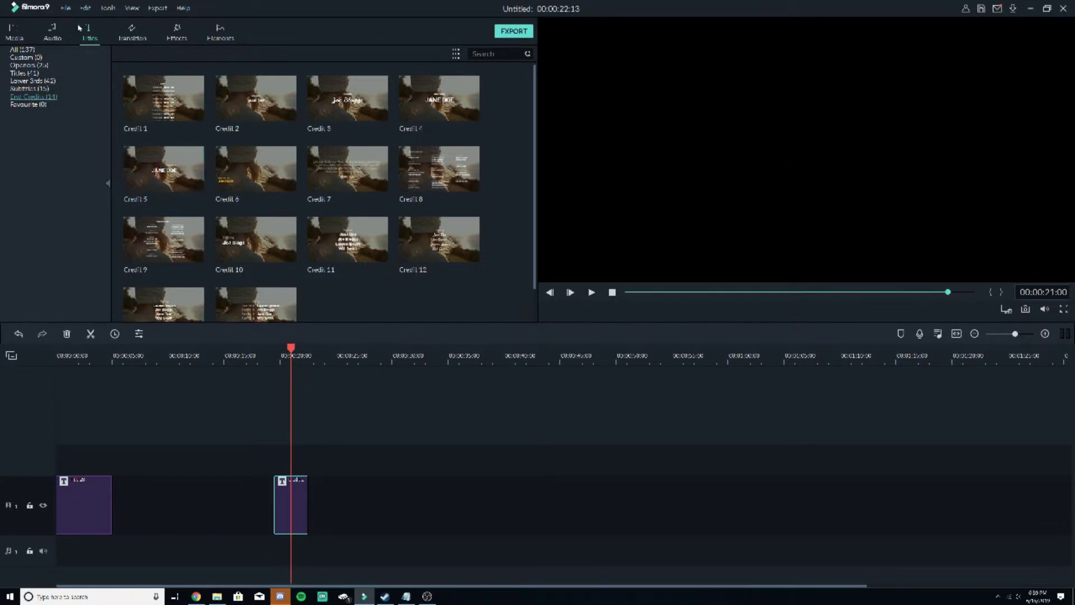
Step: Rewrite the Credit 2 text as 'Thanks for watching!', the Twitch link, and the YouTube, Twitter and Facebook handles
{"action": "double_click", "coordinate": [806, 140]}
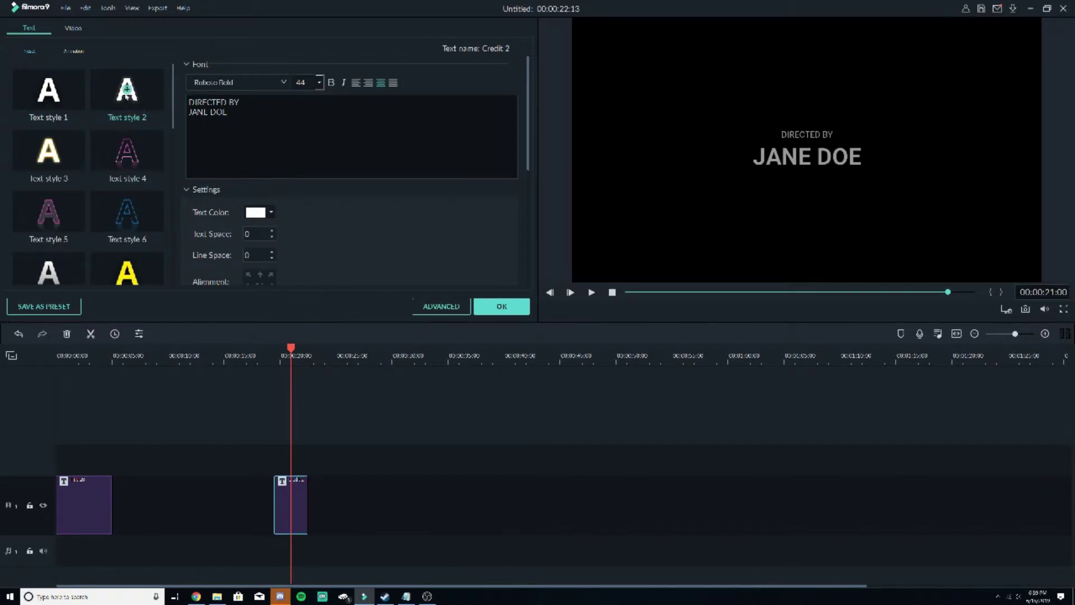
{"action": "left_click_drag", "start_coordinate": [230, 112], "coordinate": [170, 99]}
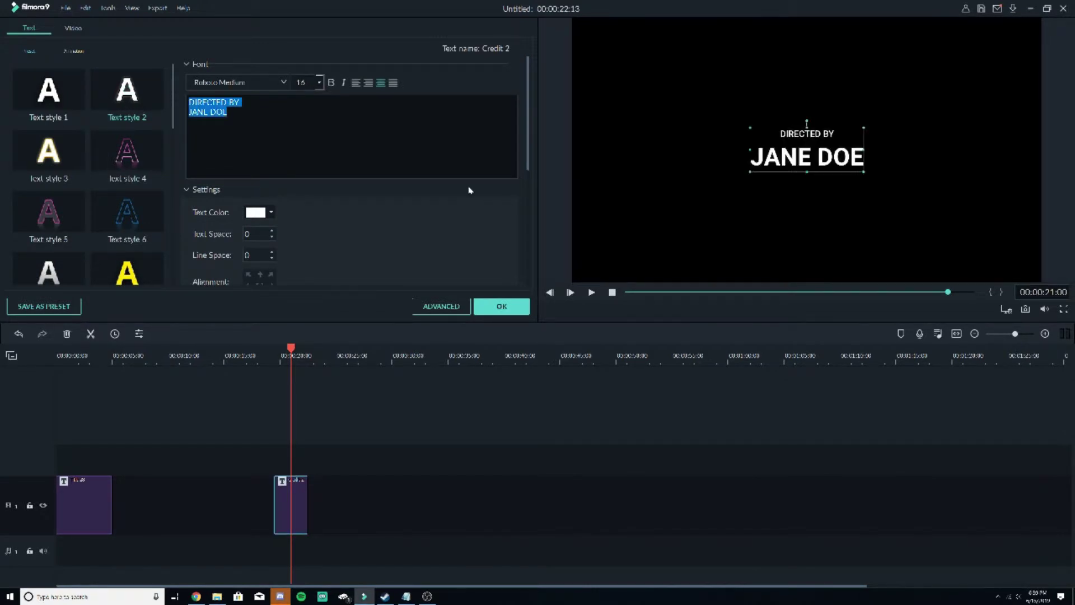
{"action": "type", "text": "Thanks for watching"}
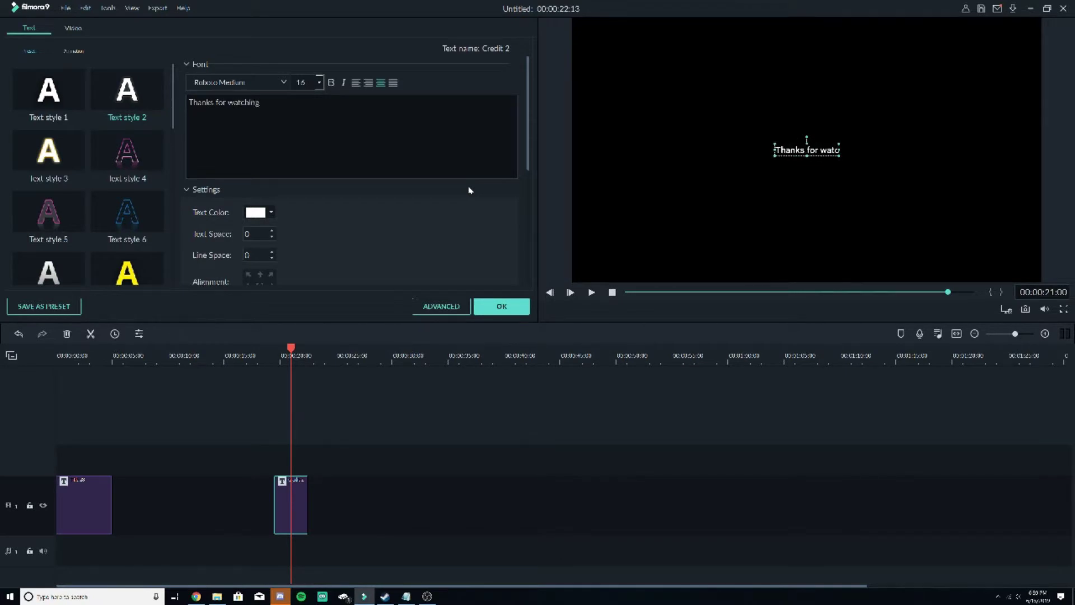
{"action": "type", "text": "!"}
{"action": "key", "text": "Return"}
{"action": "type", "text": "Iwitch.tv/chimeraroy87"}
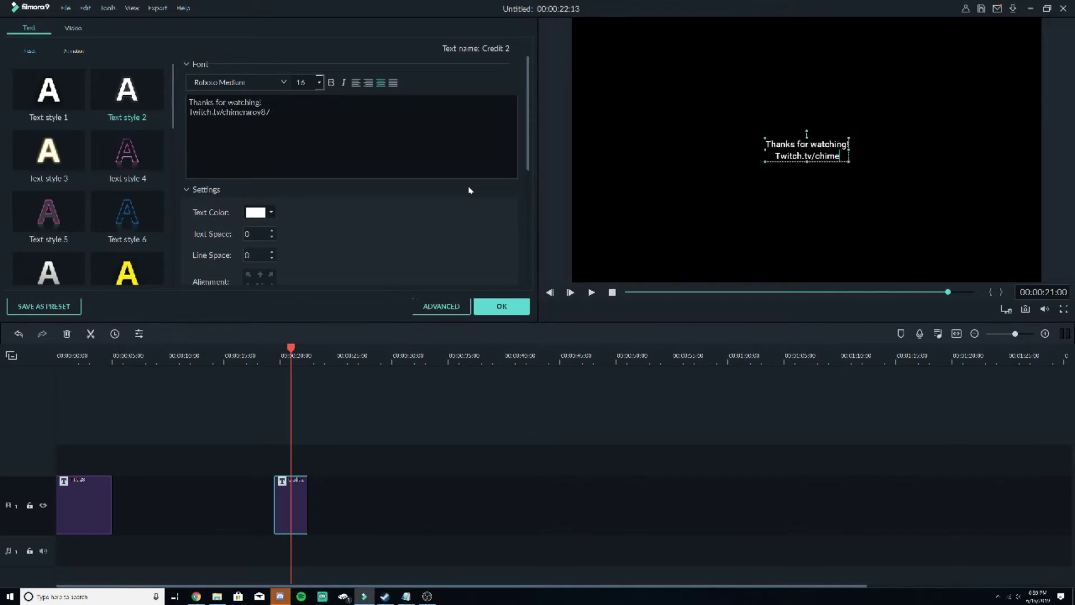
{"action": "key", "text": "Return"}
{"action": "type", "text": "you"}
{"action": "key", "text": "BackSpace"}
{"action": "key", "text": "BackSpace"}
{"action": "key", "text": "BackSpace"}
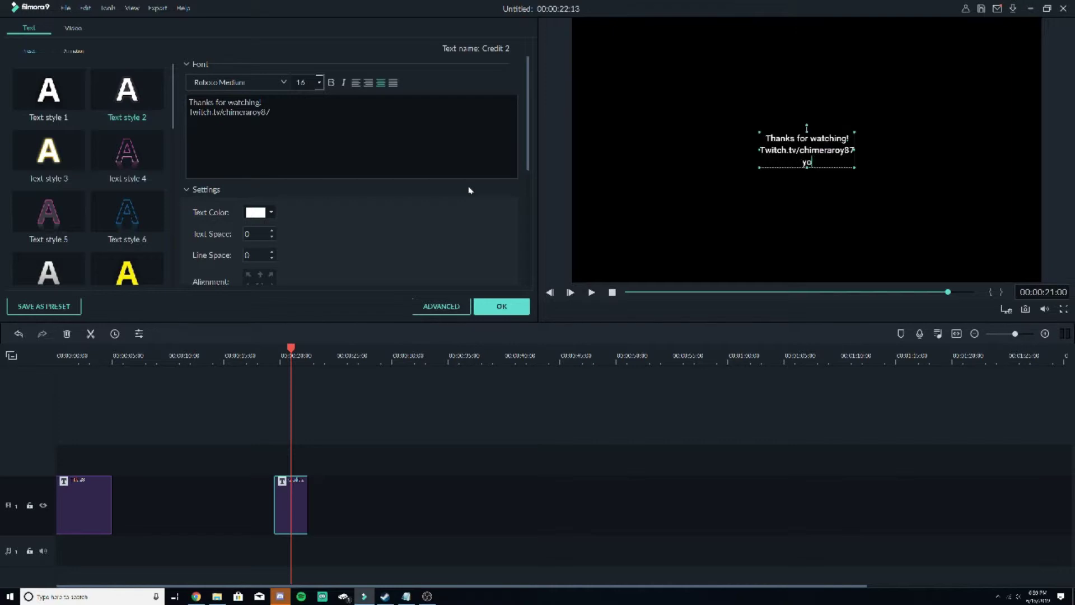
{"action": "type", "text": "YouTube & Twitter @"}
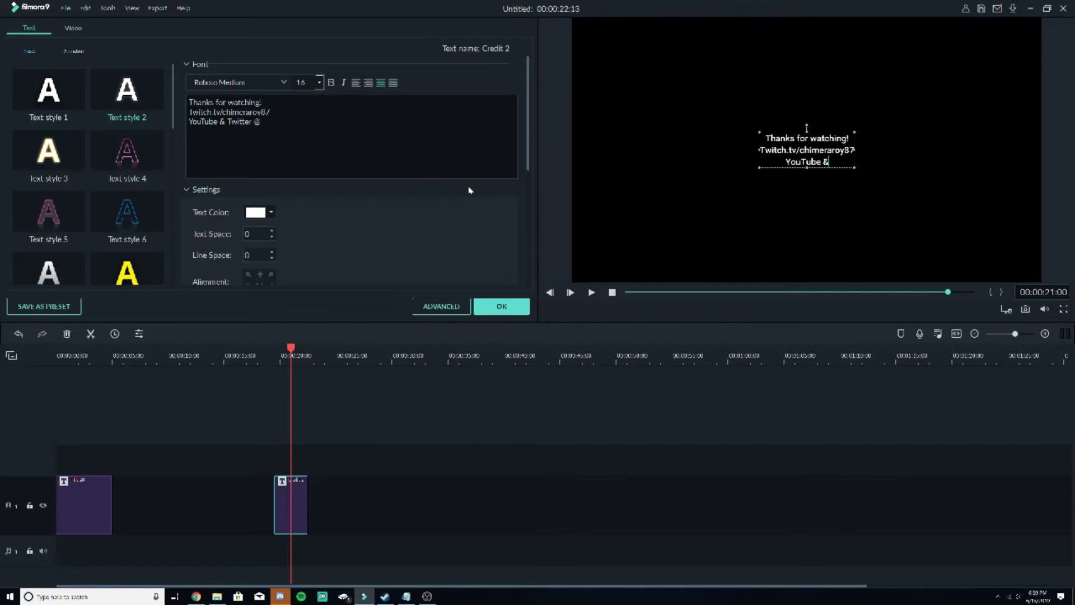
{"action": "type", "text": "chimeraroy87 F"}
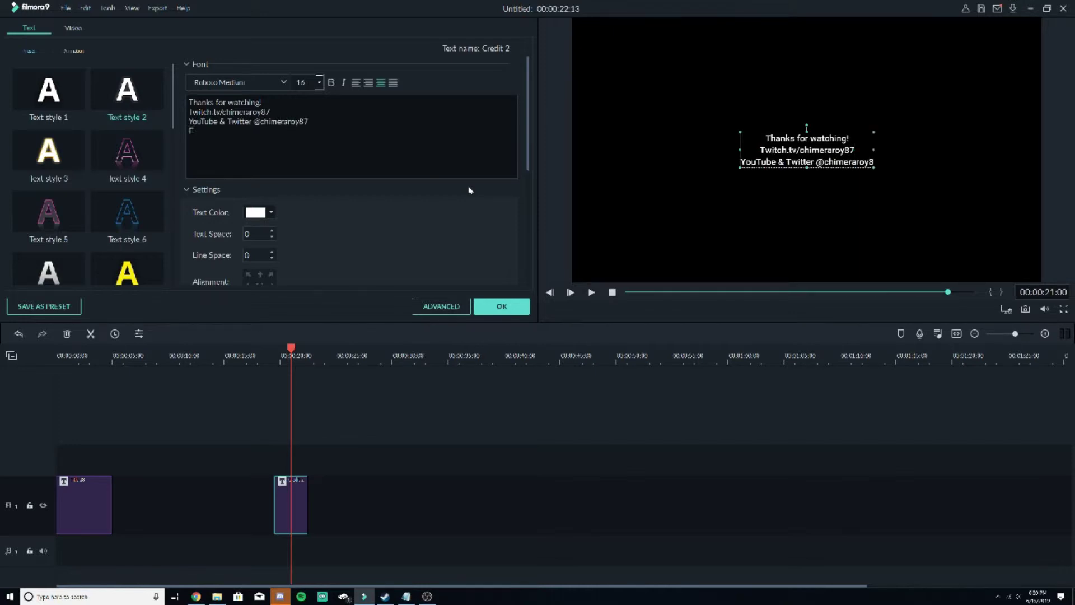
{"action": "type", "text": "acebook @"}
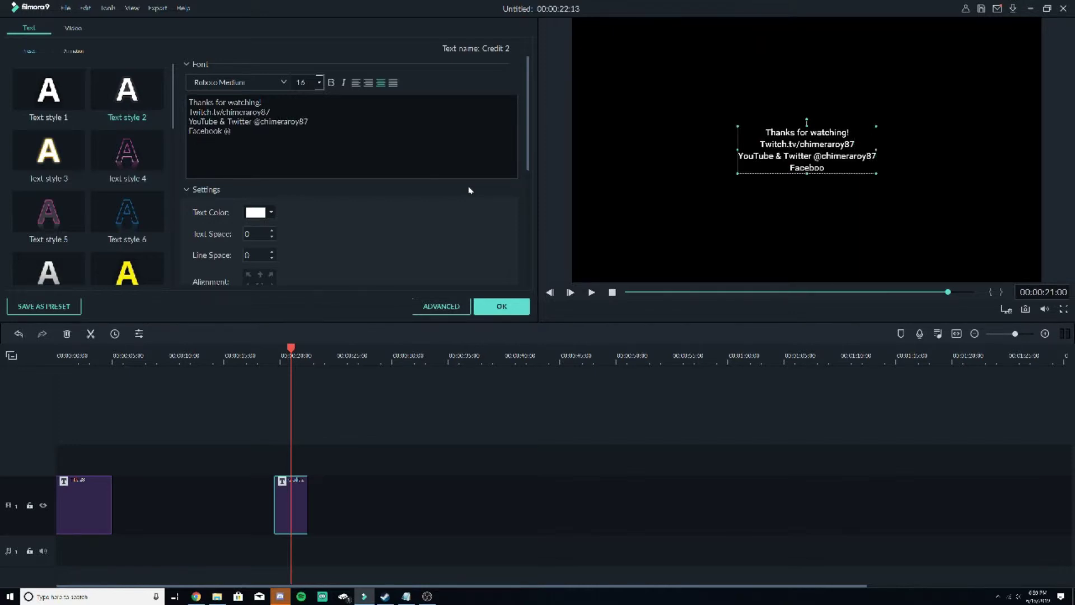
{"action": "type", "text": "ChimeraGames"}
Step: Confirm the credit text and move both title clips up to Track 2 at their original times
{"action": "left_click", "coordinate": [500, 305]}
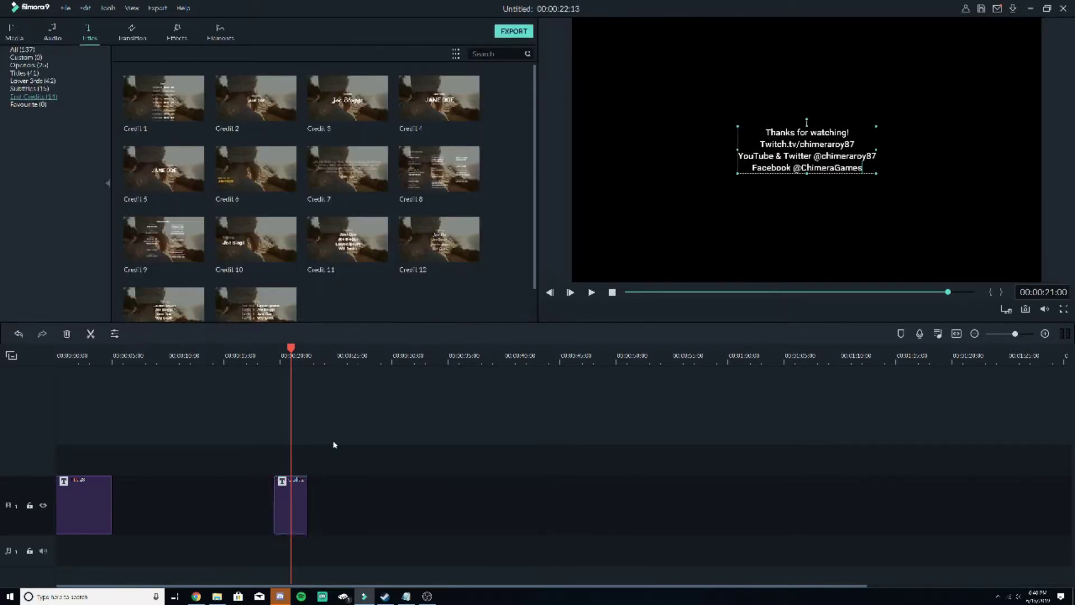
{"action": "left_click", "coordinate": [299, 499]}
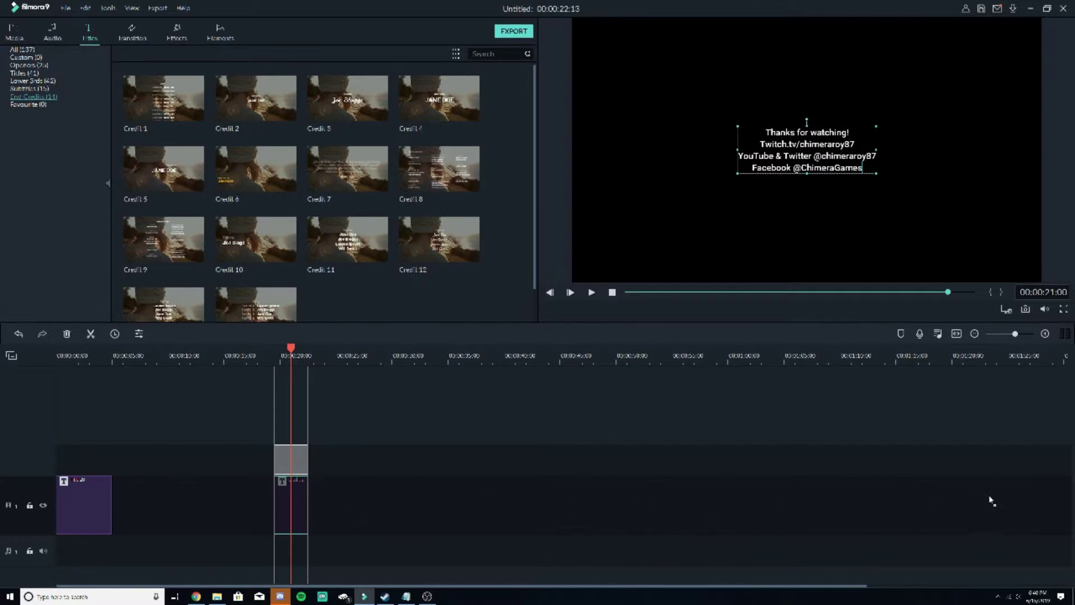
{"action": "left_click_drag", "start_coordinate": [374, 456], "coordinate": [374, 456]}
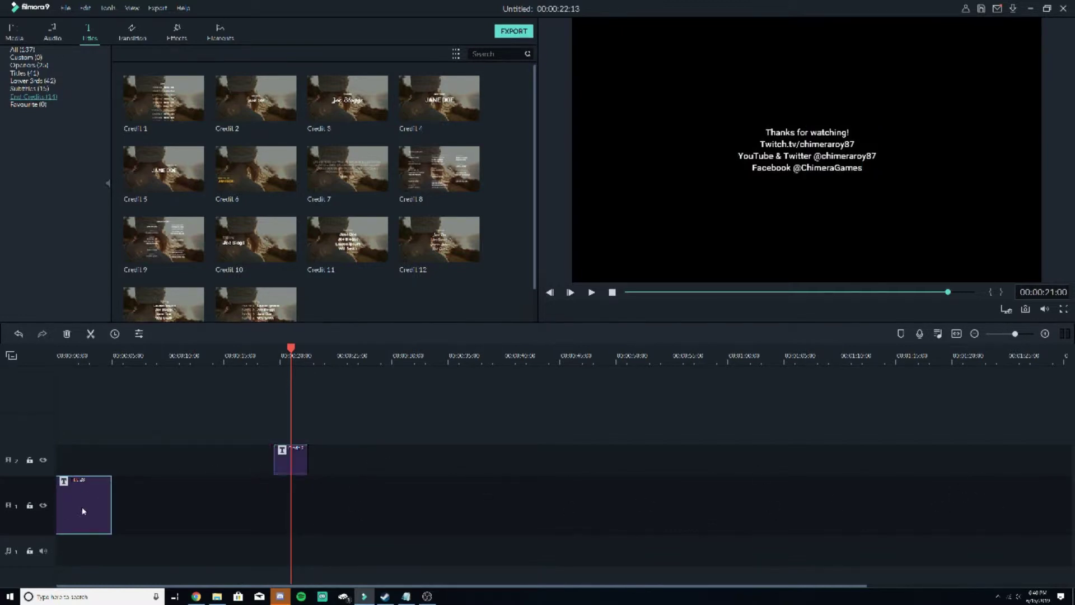
{"action": "left_click_drag", "start_coordinate": [83, 511], "coordinate": [127, 384]}
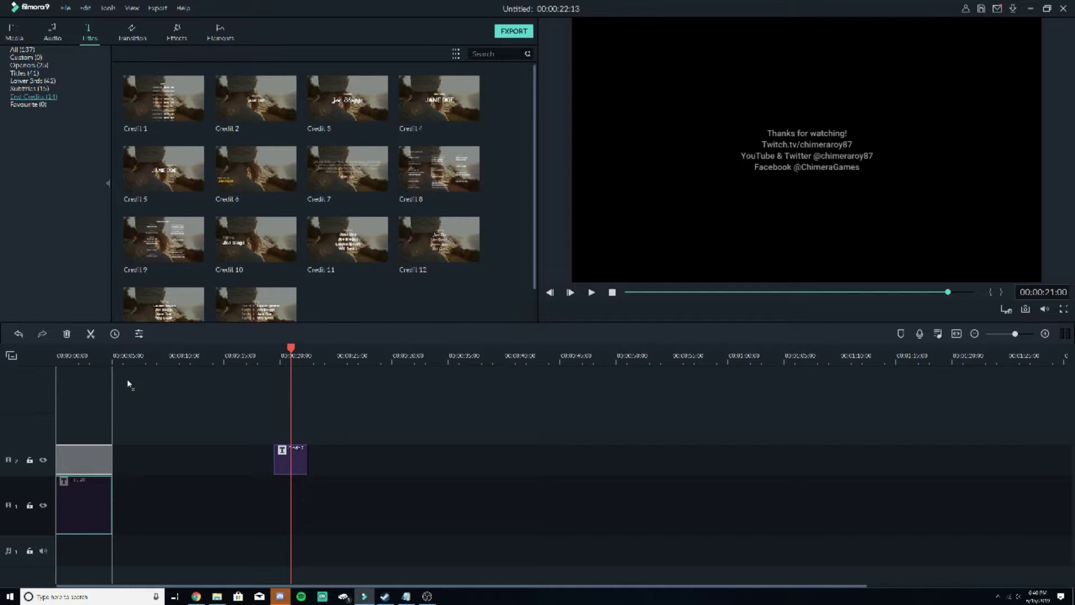
{"action": "left_click_drag", "start_coordinate": [128, 384], "coordinate": [170, 477]}
{"action": "left_click", "coordinate": [170, 477]}
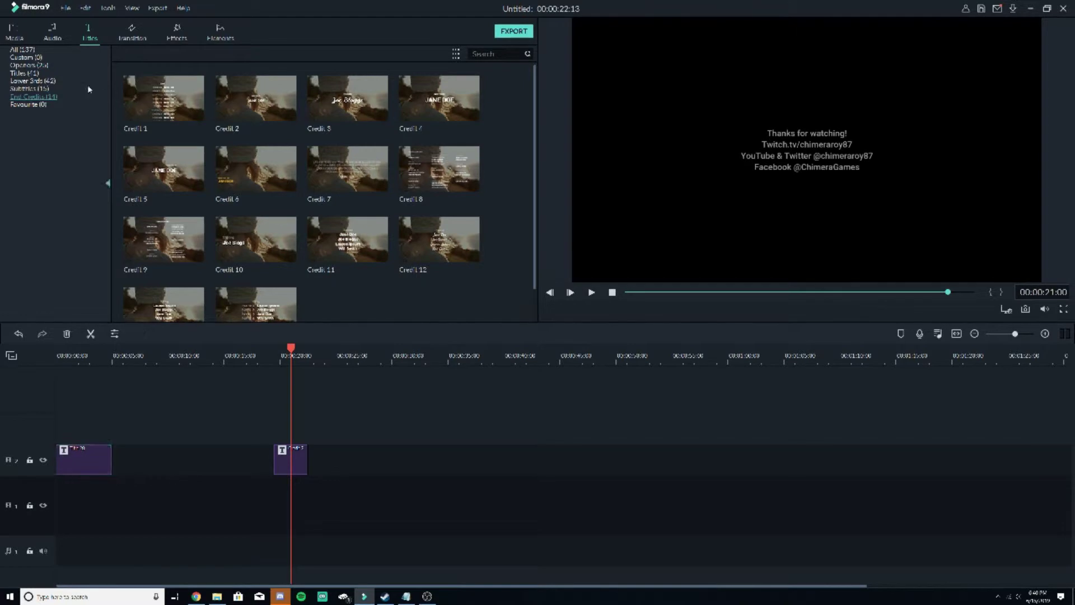
Step: Add the GTA5 offroad destruction clip to the timeline at about 22 seconds, keeping project settings
{"action": "left_click", "coordinate": [16, 38]}
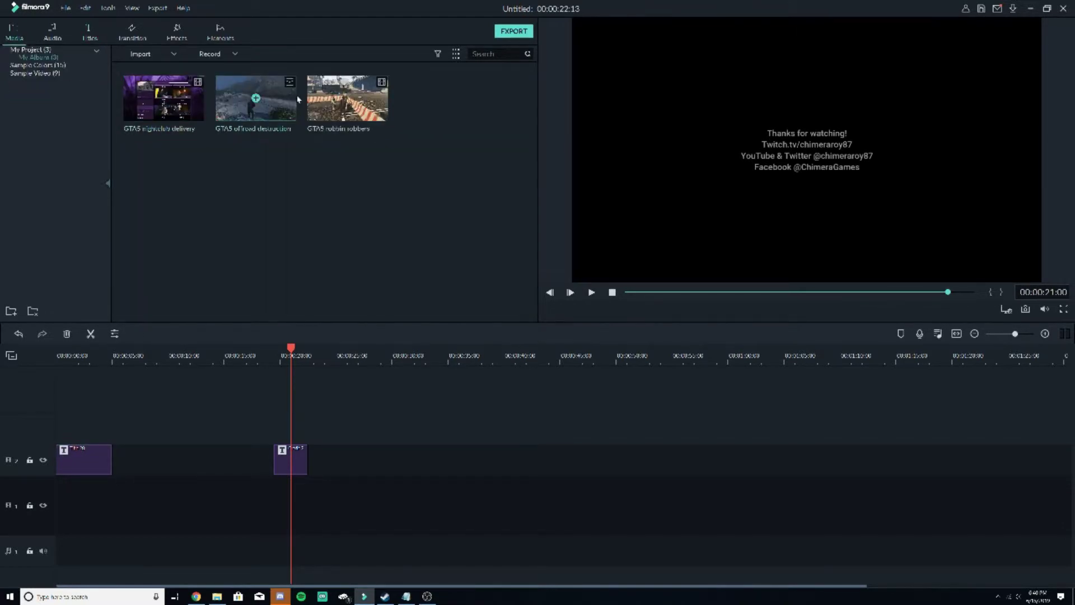
{"action": "left_click", "coordinate": [245, 363]}
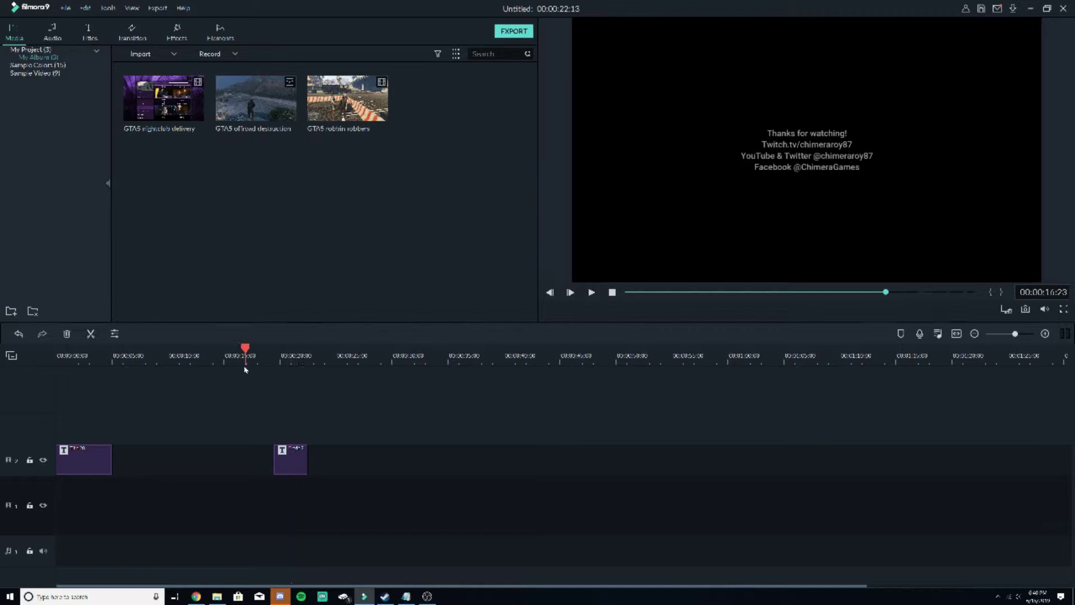
{"action": "left_click", "coordinate": [330, 361]}
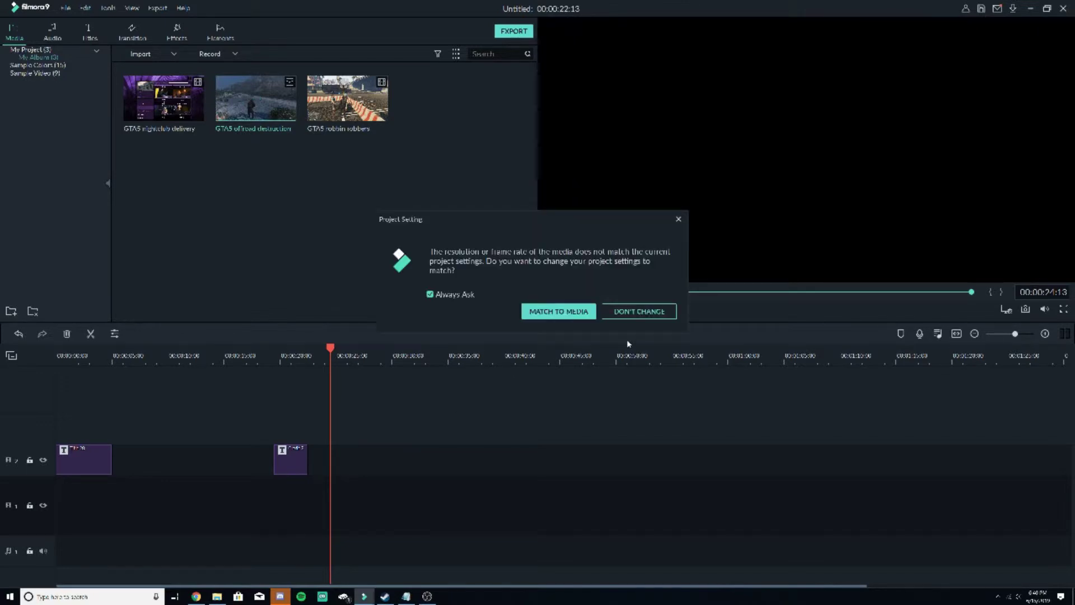
{"action": "left_click", "coordinate": [638, 312]}
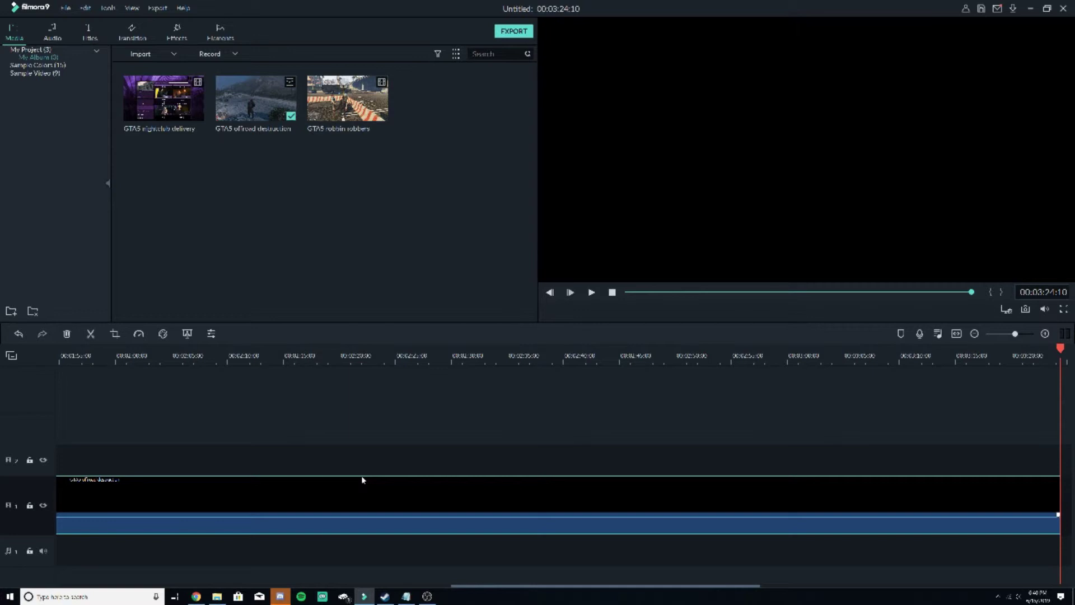
Step: Move the gameplay clip to the timeline start and delete the gap before it
{"action": "left_click_drag", "start_coordinate": [455, 586], "coordinate": [62, 578]}
{"action": "left_click_drag", "start_coordinate": [437, 494], "coordinate": [163, 498]}
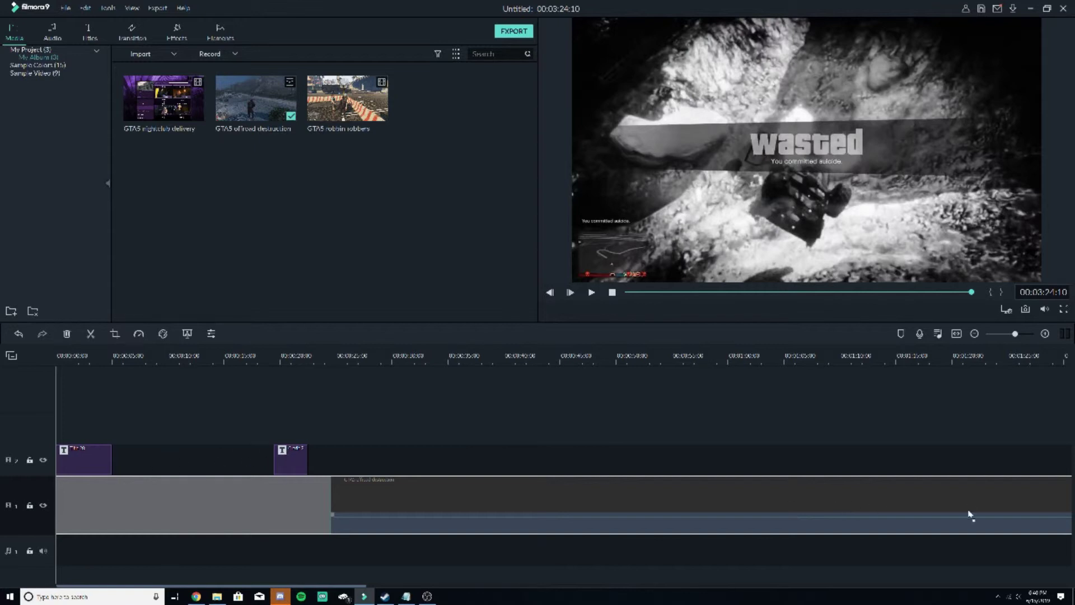
{"action": "key", "text": "Delete"}
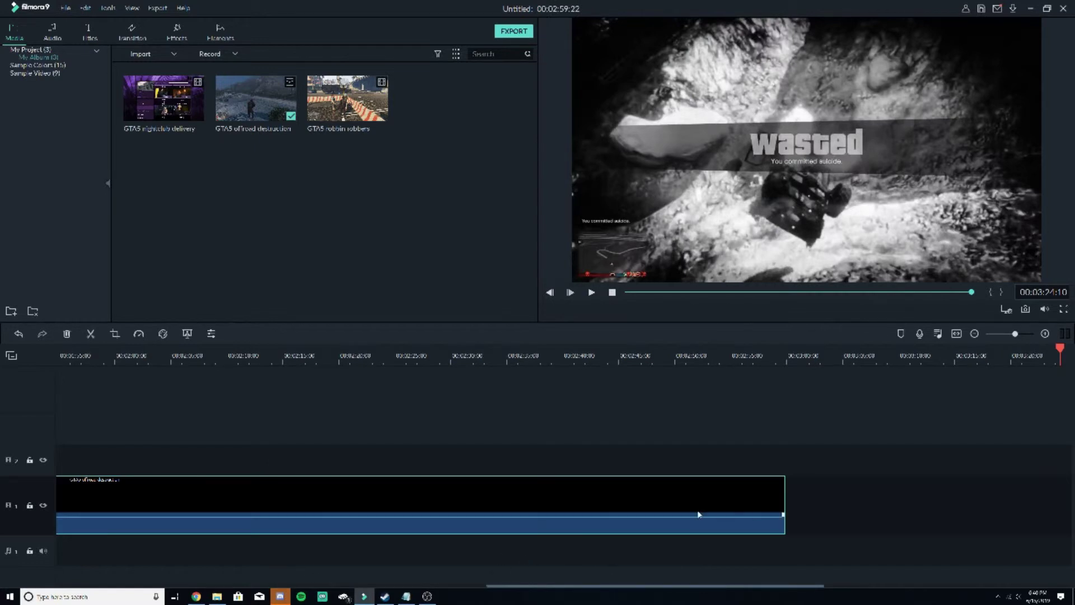
Step: Add a Fade transition to the gameplay clip
{"action": "left_click", "coordinate": [132, 32]}
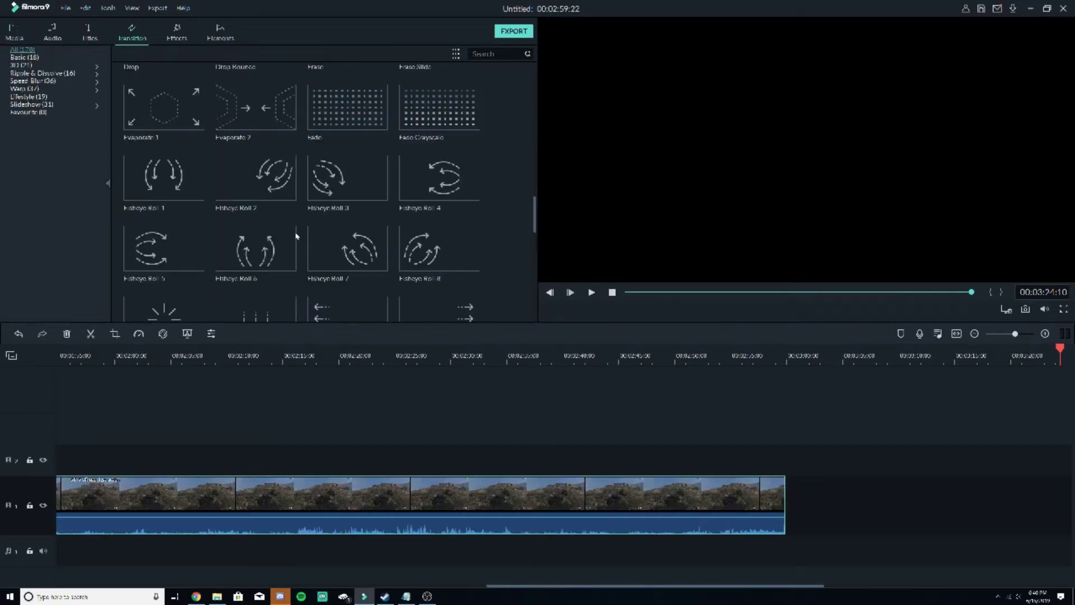
{"action": "scroll", "coordinate": [310, 263], "scroll_direction": "down", "scroll_amount": 5}
{"action": "scroll", "coordinate": [325, 265], "scroll_direction": "down", "scroll_amount": 5}
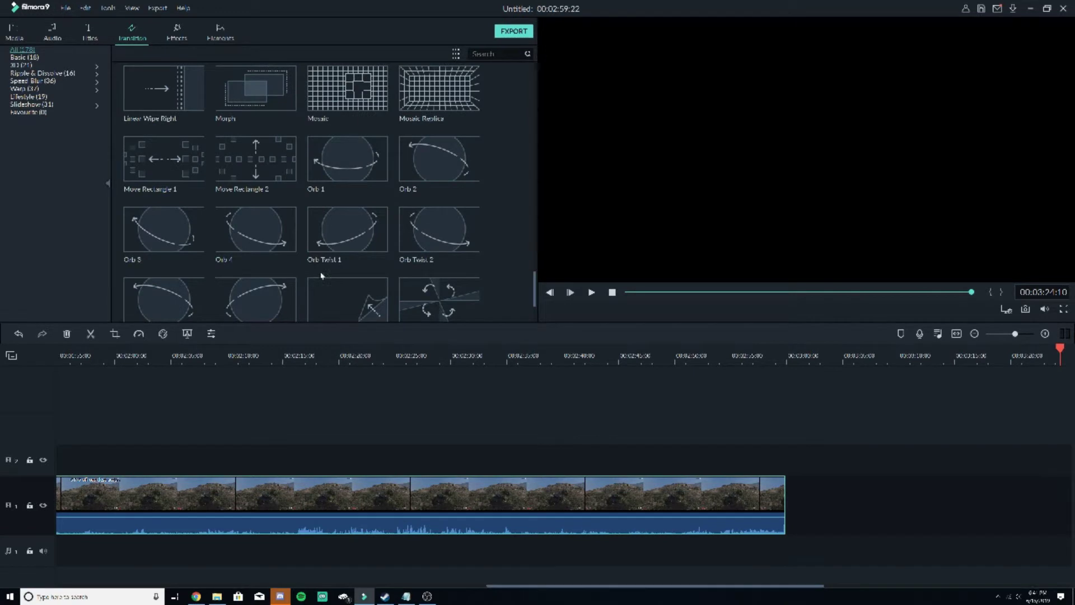
{"action": "scroll", "coordinate": [329, 263], "scroll_direction": "up", "scroll_amount": 10}
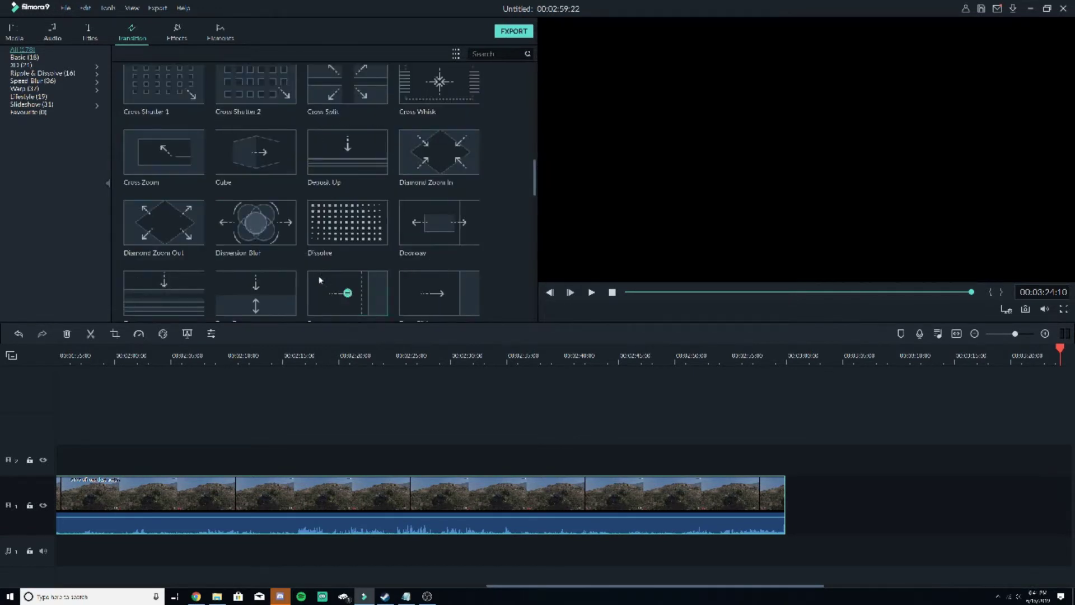
{"action": "scroll", "coordinate": [319, 279], "scroll_direction": "down", "scroll_amount": 5}
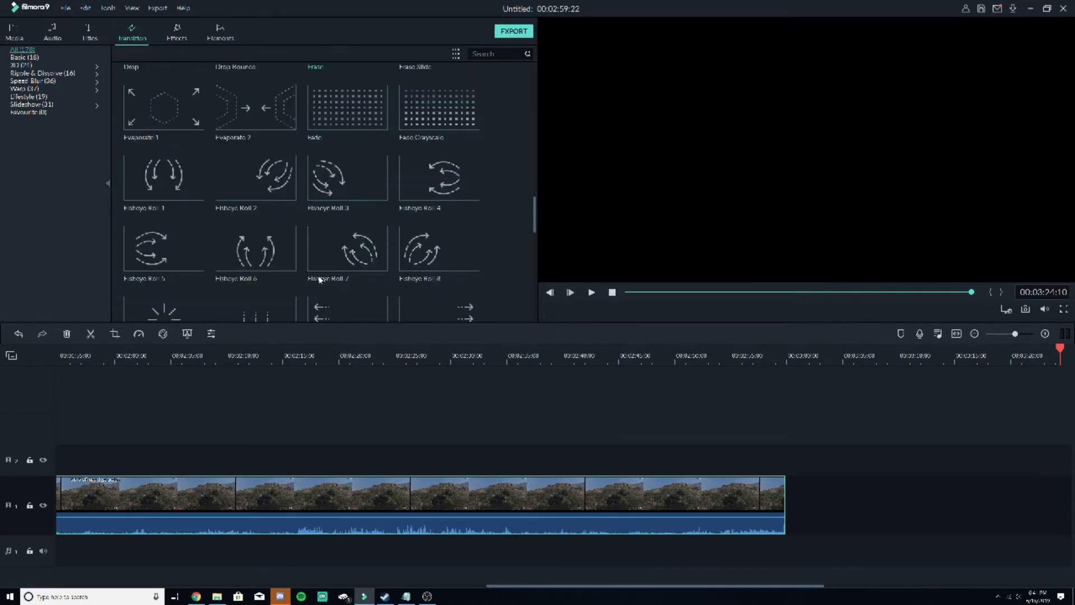
{"action": "double_click", "coordinate": [348, 107]}
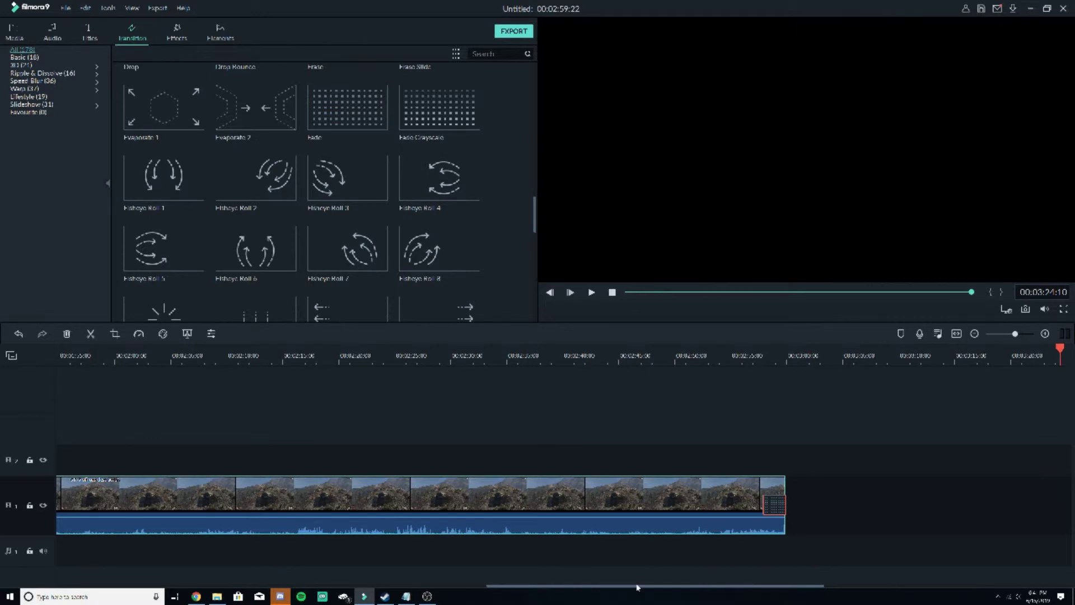
{"action": "left_click_drag", "start_coordinate": [634, 586], "coordinate": [187, 586]}
{"action": "left_click", "coordinate": [65, 508]}
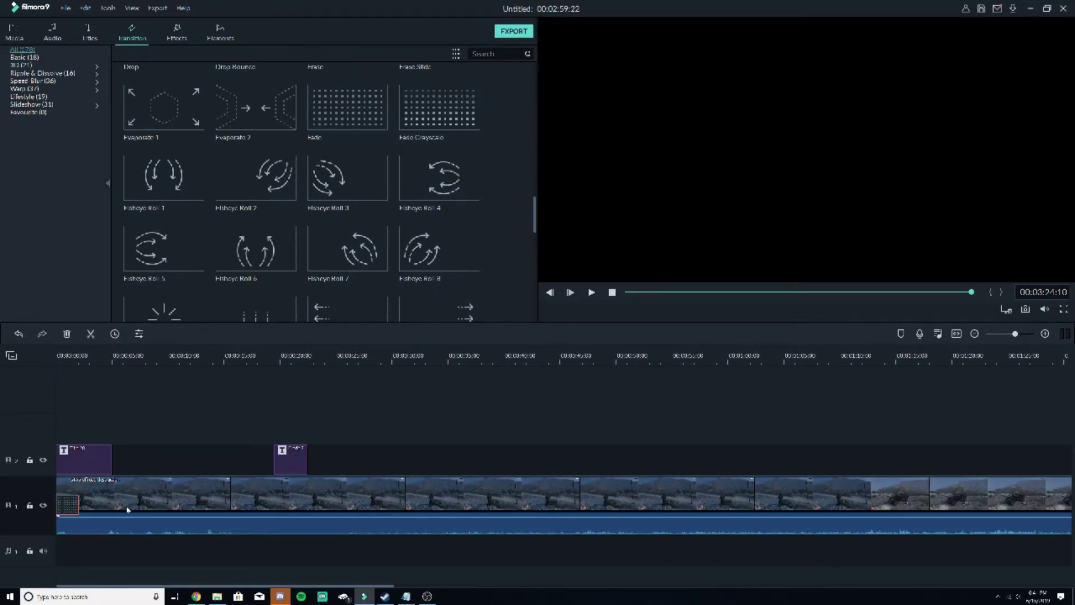
{"action": "left_click", "coordinate": [412, 398]}
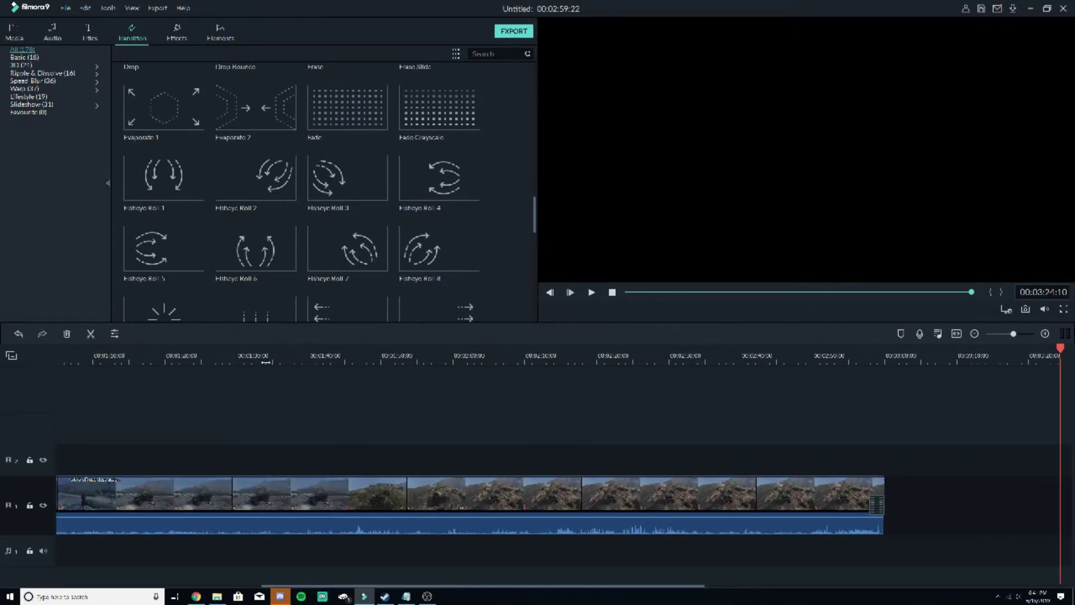
Step: Move the closing credit title on Track 2 to the end of the gameplay clip
{"action": "scroll", "coordinate": [266, 362], "scroll_direction": "down", "scroll_amount": 5}
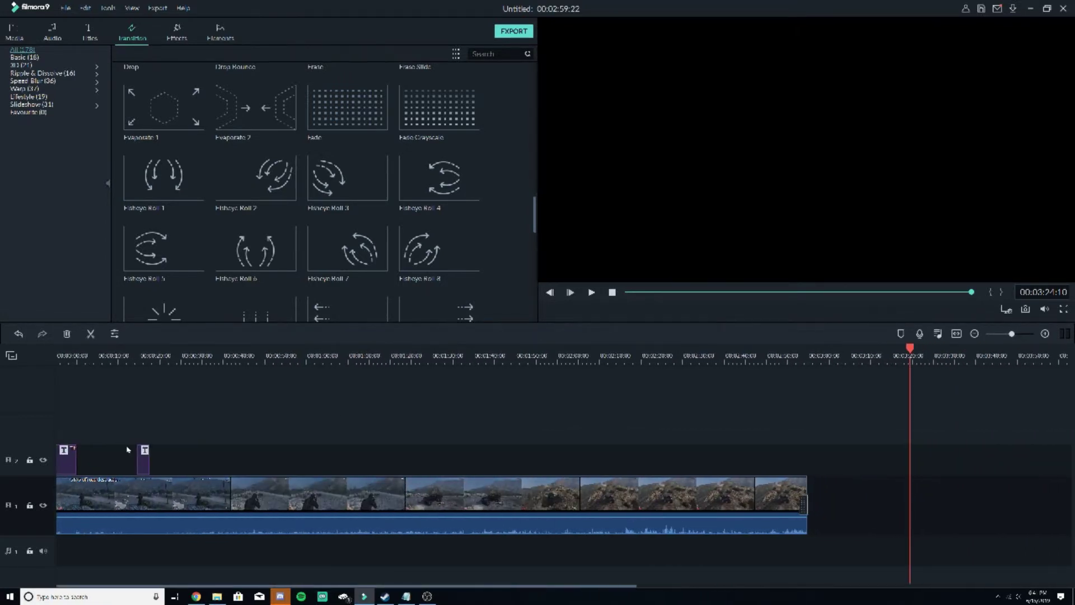
{"action": "left_click_drag", "start_coordinate": [139, 465], "coordinate": [141, 465]}
{"action": "left_click", "coordinate": [143, 463]}
{"action": "left_click_drag", "start_coordinate": [166, 454], "coordinate": [801, 452]}
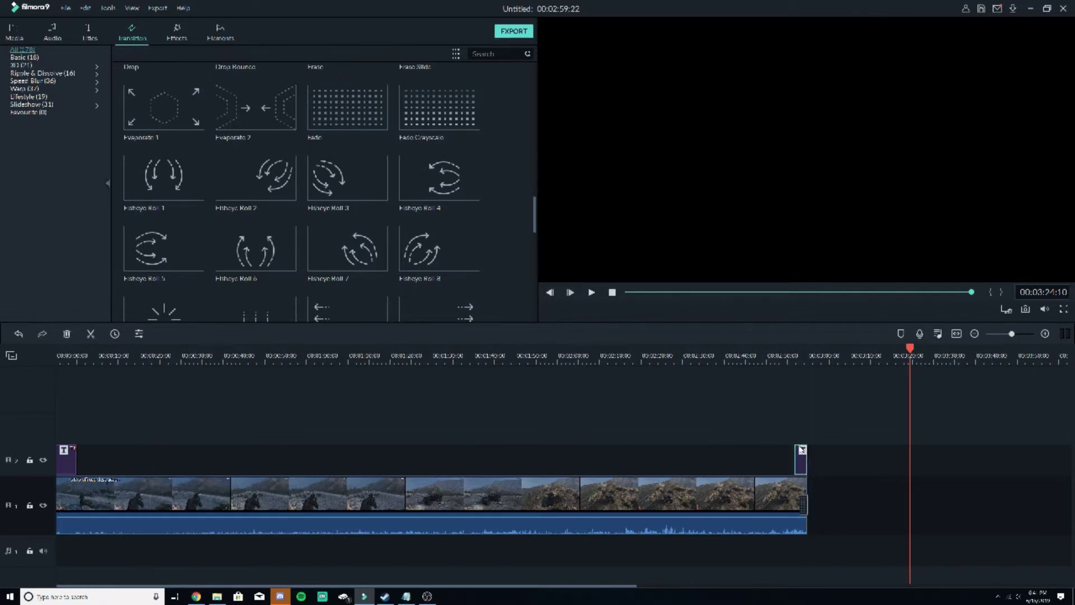
Step: Detach the gameplay clip's audio and delete the detached audio clip
{"action": "right_click", "coordinate": [570, 532]}
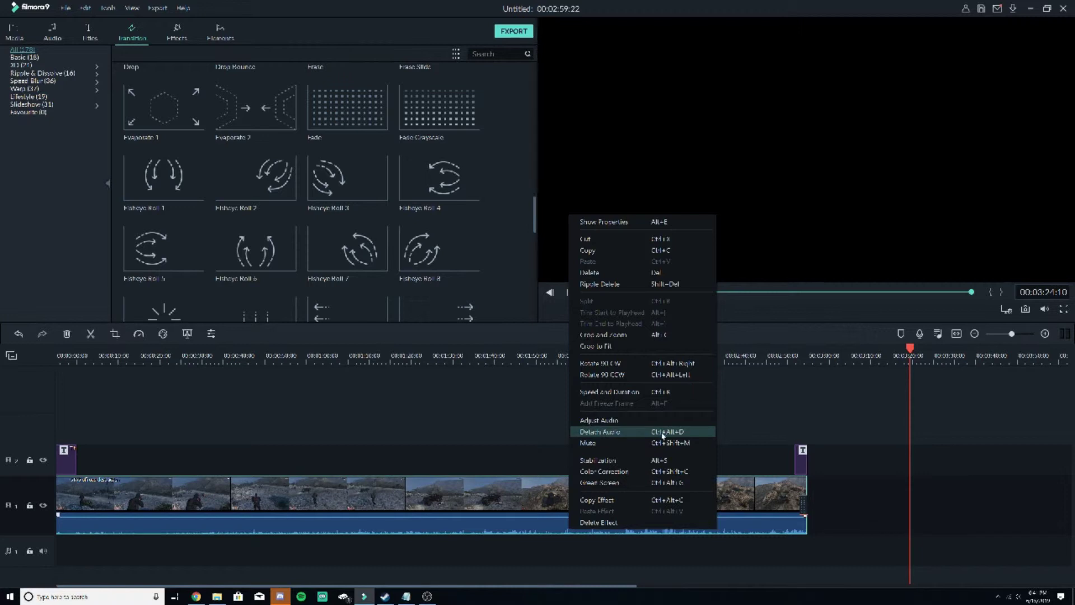
{"action": "left_click", "coordinate": [623, 441]}
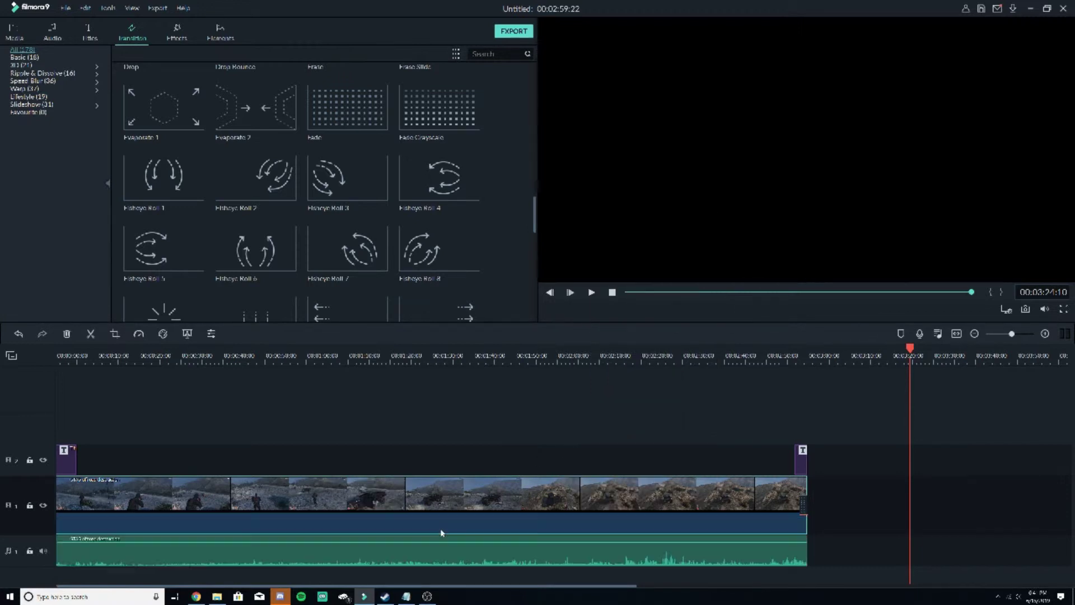
{"action": "left_click", "coordinate": [425, 555]}
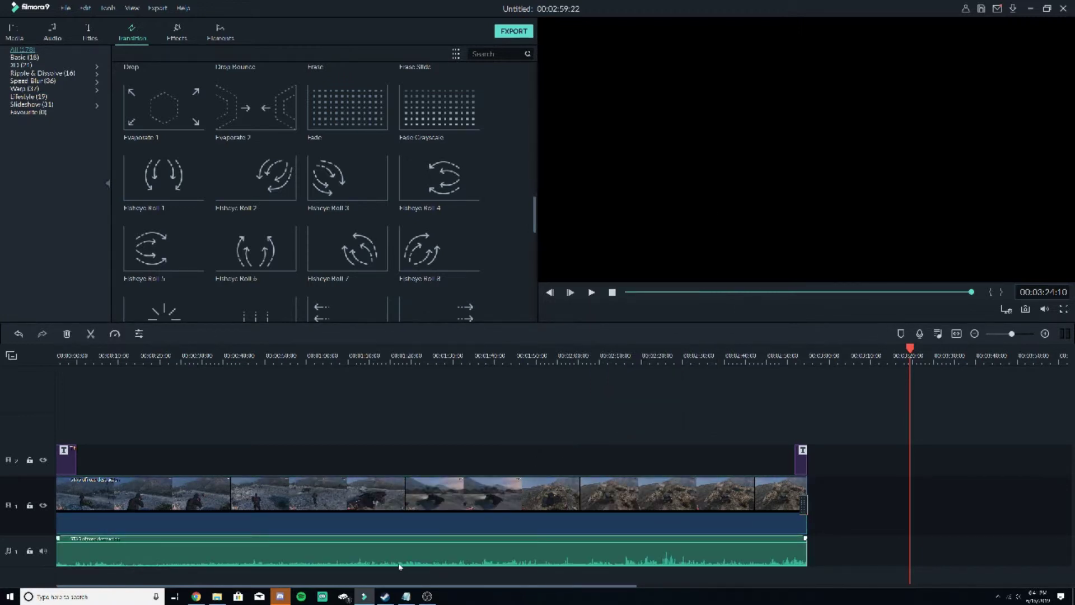
{"action": "key", "text": "Delete"}
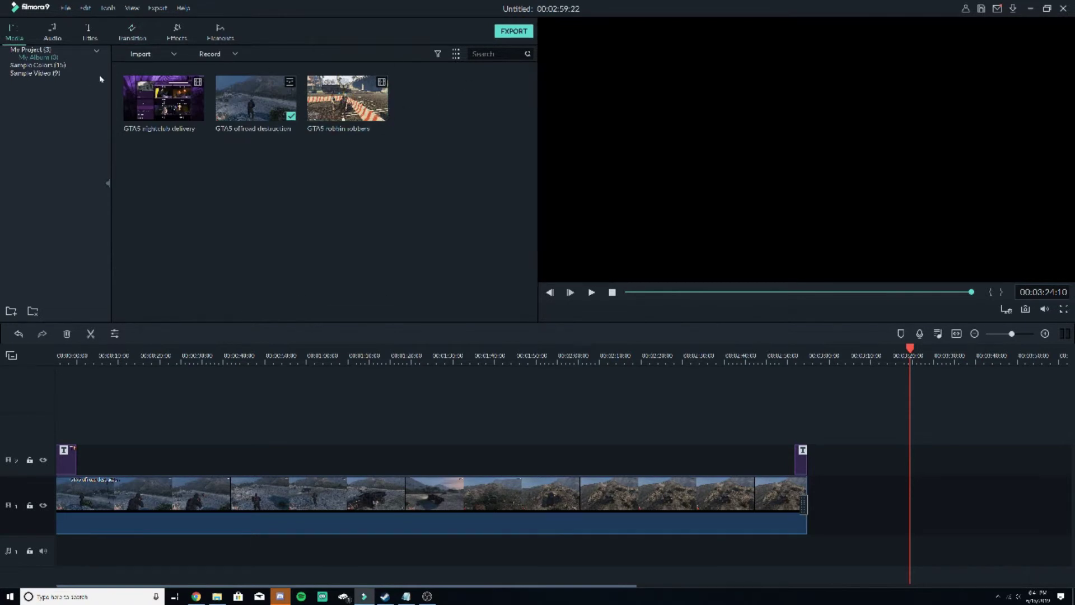
Step: Import Techno Copyright Free 2 from Desktop > Video Editing > OBS Captures into the media library
{"action": "left_click", "coordinate": [161, 54]}
{"action": "left_click", "coordinate": [148, 68]}
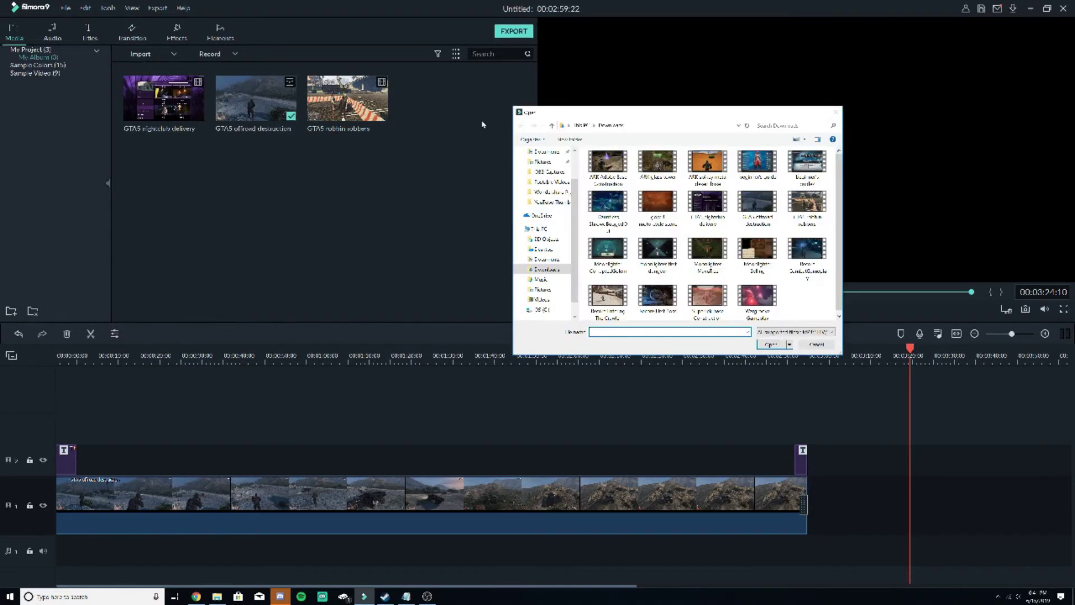
{"action": "left_click", "coordinate": [548, 171]}
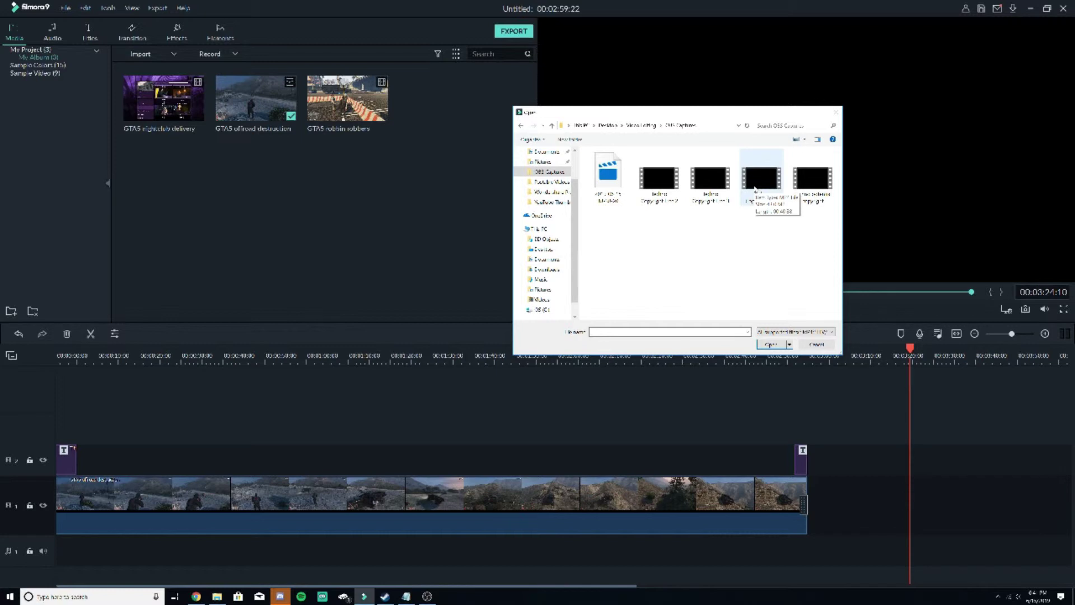
{"action": "double_click", "coordinate": [664, 193]}
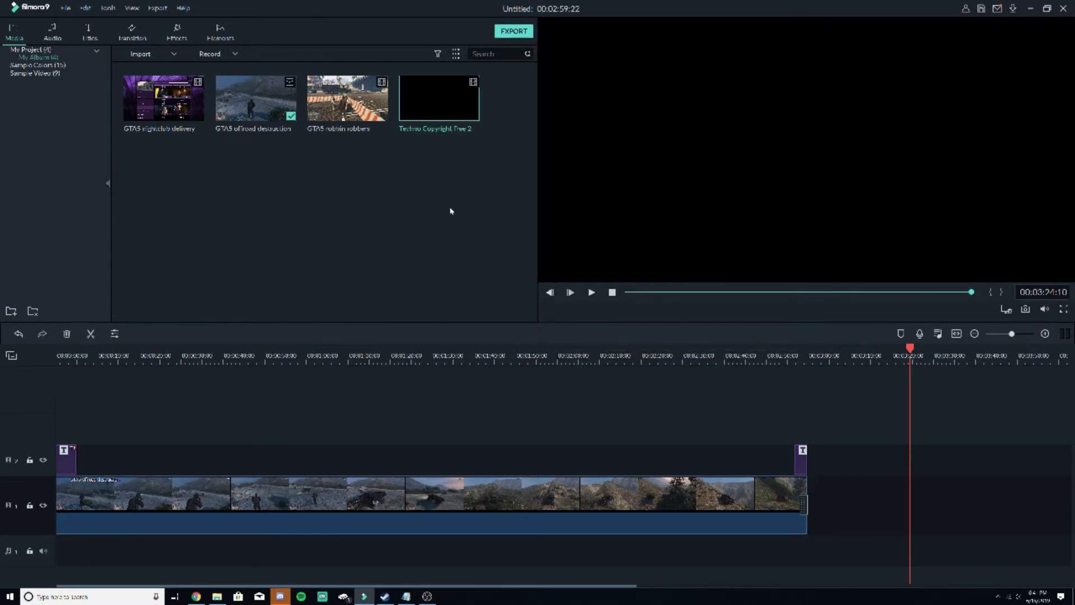
Step: Place the Techno Copyright Free 2 clip on the timeline after the gameplay clip
{"action": "mouse_move", "coordinate": [439, 100]}
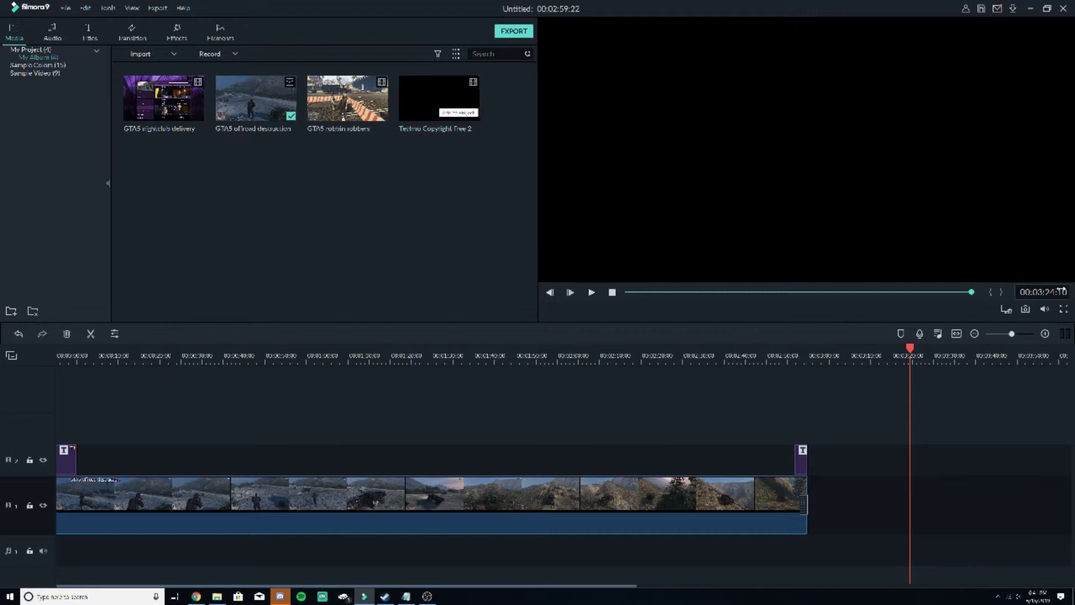
{"action": "left_click_drag", "start_coordinate": [473, 586], "coordinate": [941, 558]}
{"action": "left_click", "coordinate": [821, 361]}
{"action": "mouse_move", "coordinate": [439, 100]}
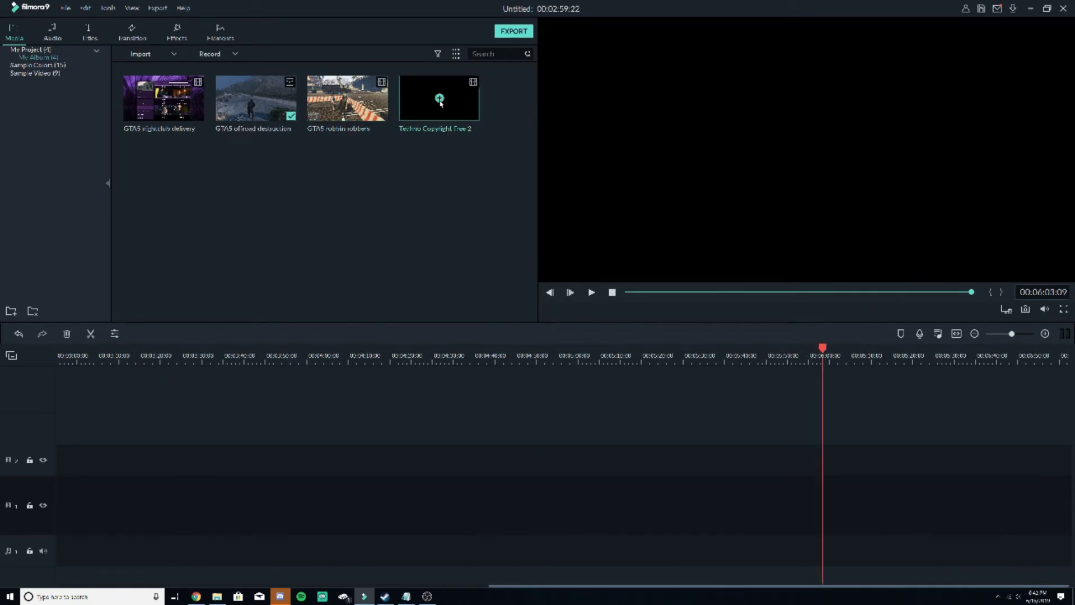
{"action": "left_click", "coordinate": [440, 99]}
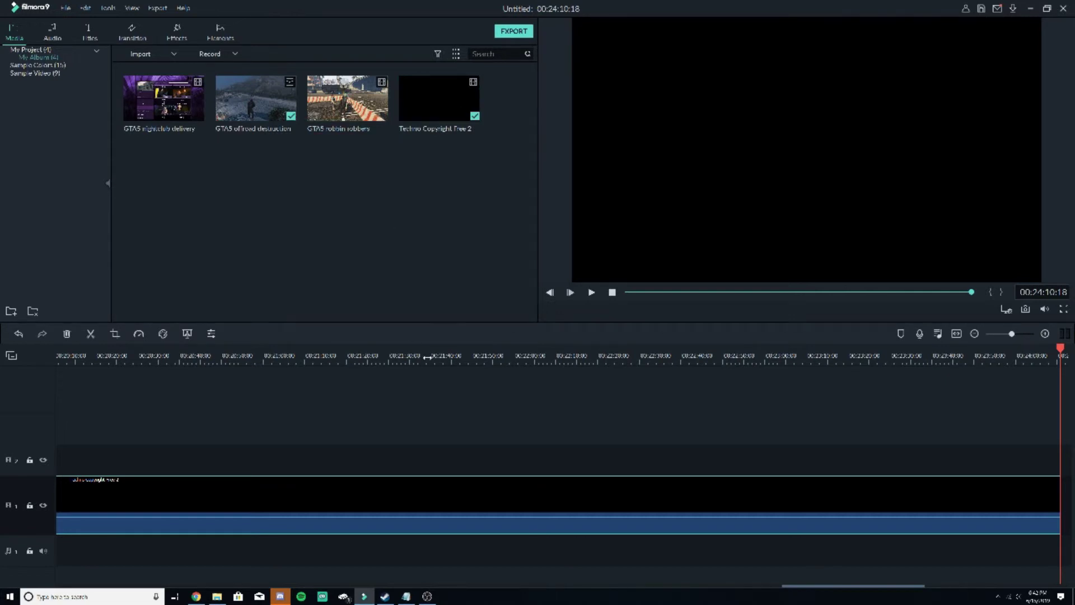
{"action": "scroll", "coordinate": [427, 356], "scroll_direction": "down", "scroll_amount": 3}
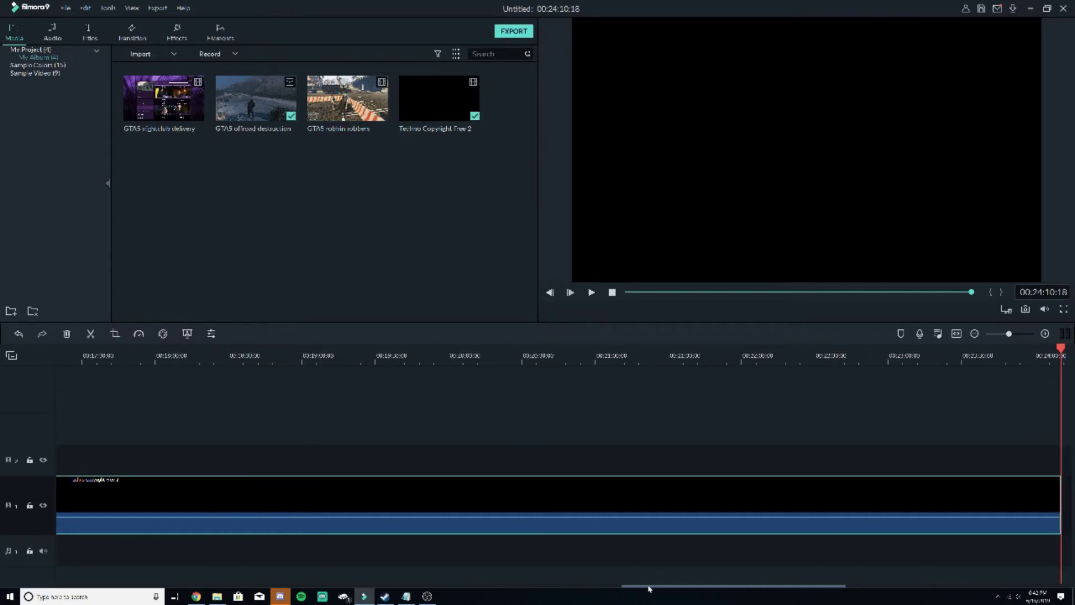
{"action": "left_click_drag", "start_coordinate": [648, 585], "coordinate": [102, 562]}
{"action": "scroll", "coordinate": [101, 557], "scroll_direction": "up", "scroll_amount": 2}
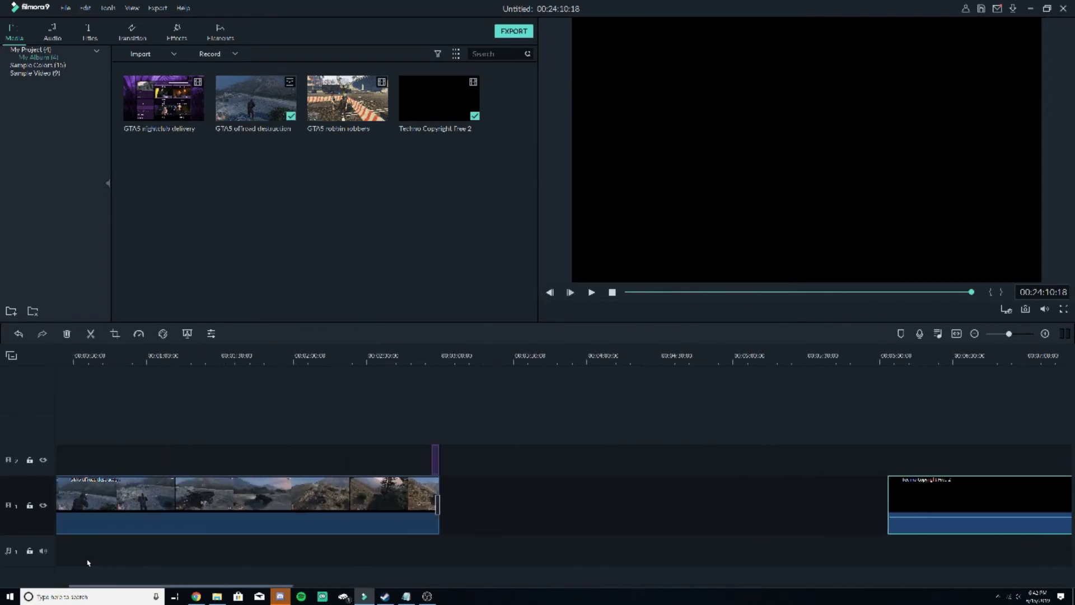
{"action": "scroll", "coordinate": [660, 349], "scroll_direction": "down", "scroll_amount": 3}
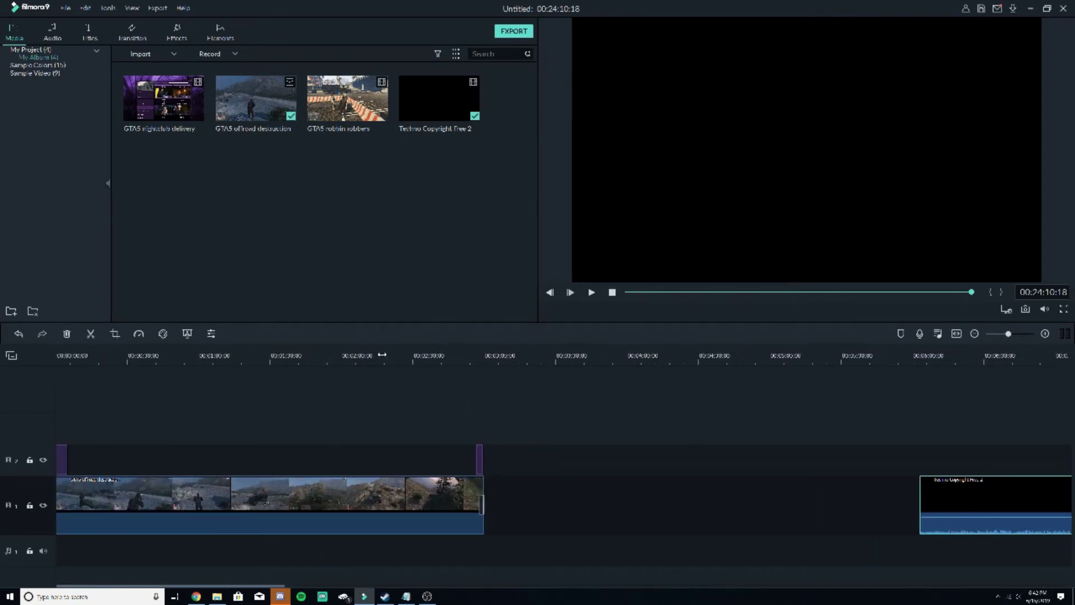
{"action": "scroll", "coordinate": [660, 348], "scroll_direction": "down", "scroll_amount": 2}
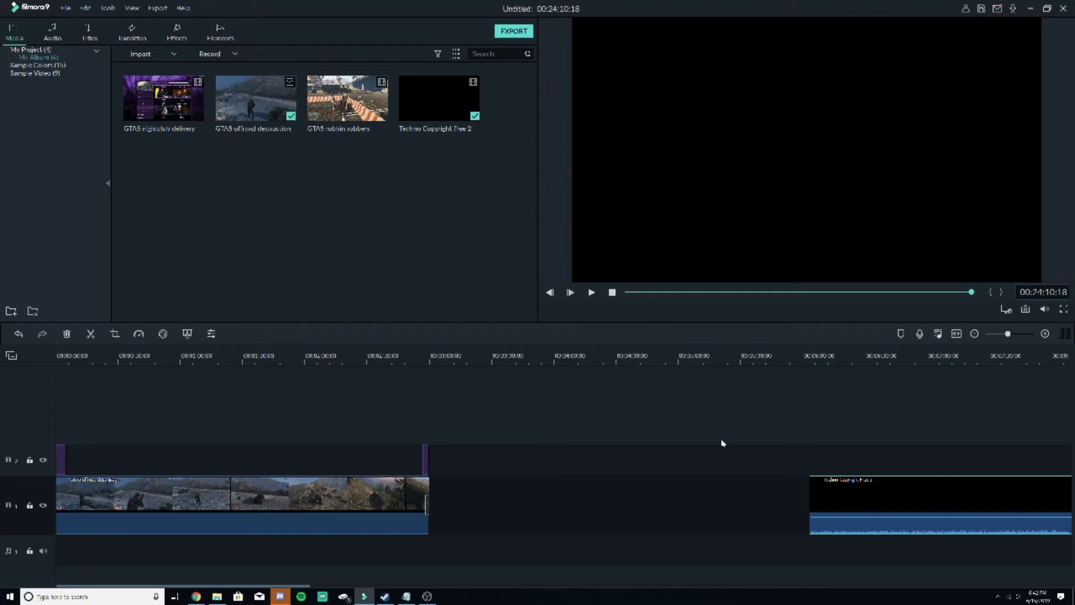
Step: Detach the Techno clip's audio and raise its volume to 3.79
{"action": "right_click", "coordinate": [843, 533]}
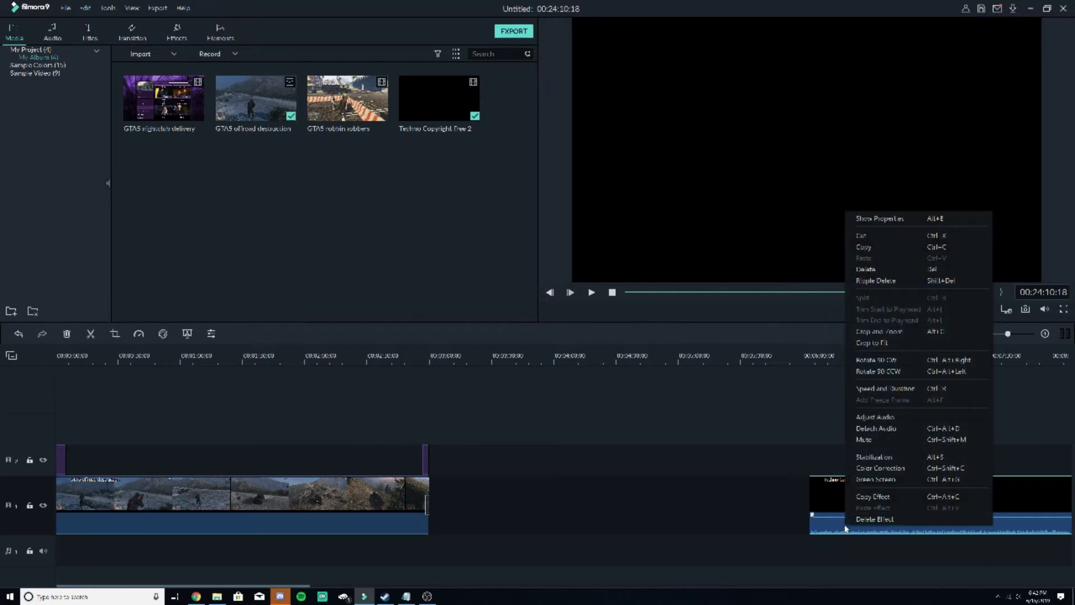
{"action": "left_click", "coordinate": [876, 430]}
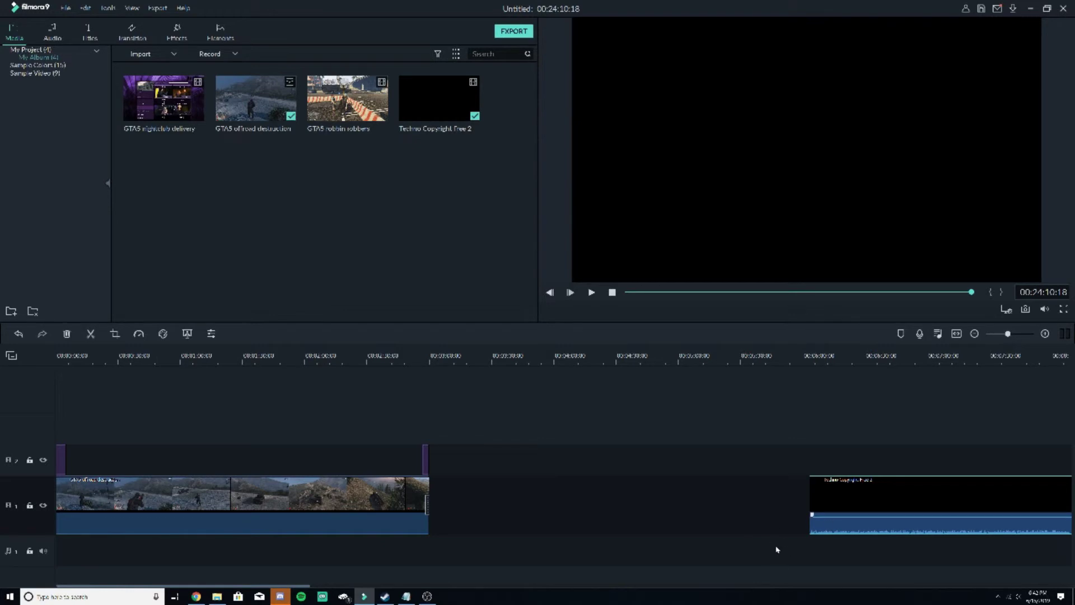
{"action": "right_click", "coordinate": [831, 558]}
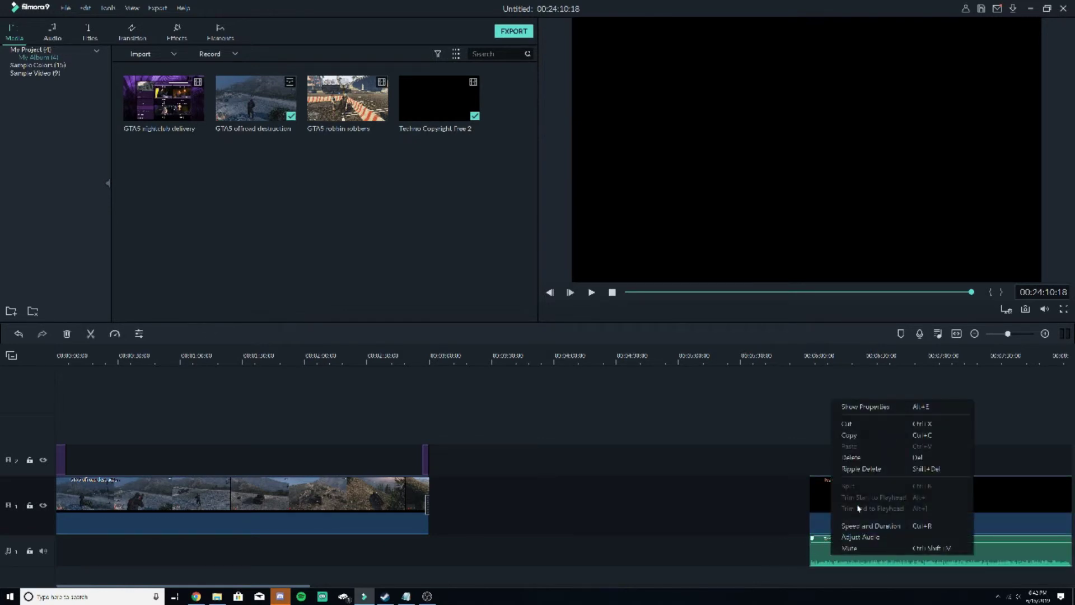
{"action": "left_click", "coordinate": [855, 538]}
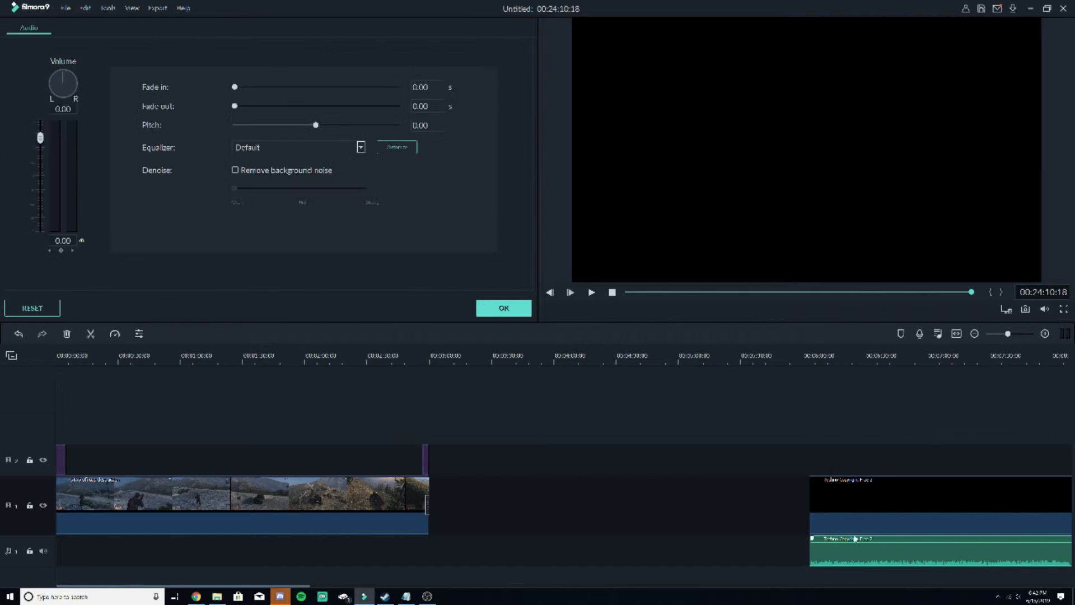
{"action": "left_click_drag", "start_coordinate": [41, 138], "coordinate": [42, 132]}
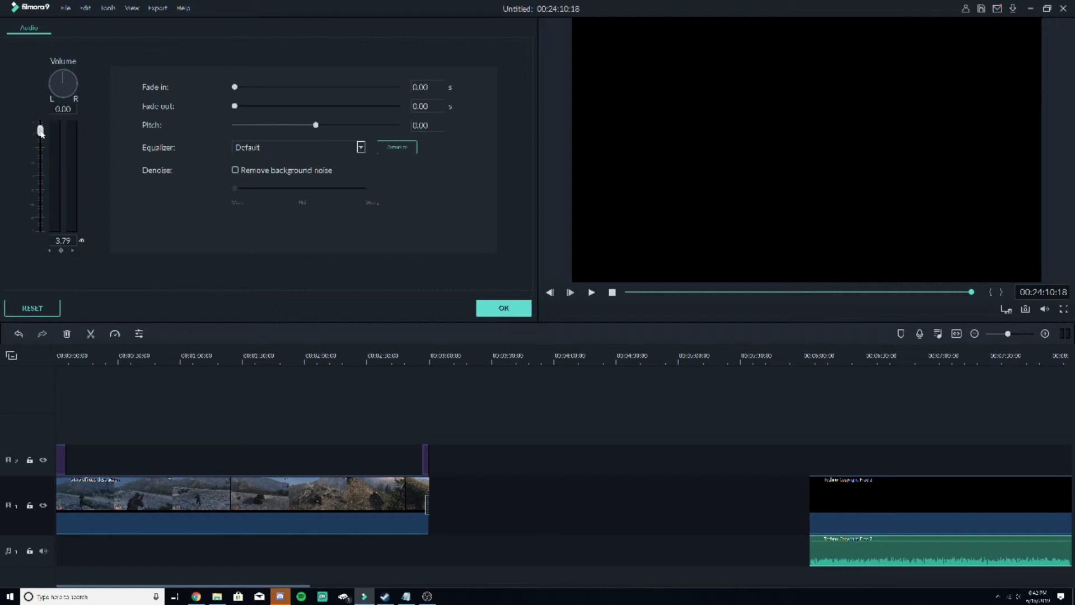
{"action": "left_click", "coordinate": [503, 308]}
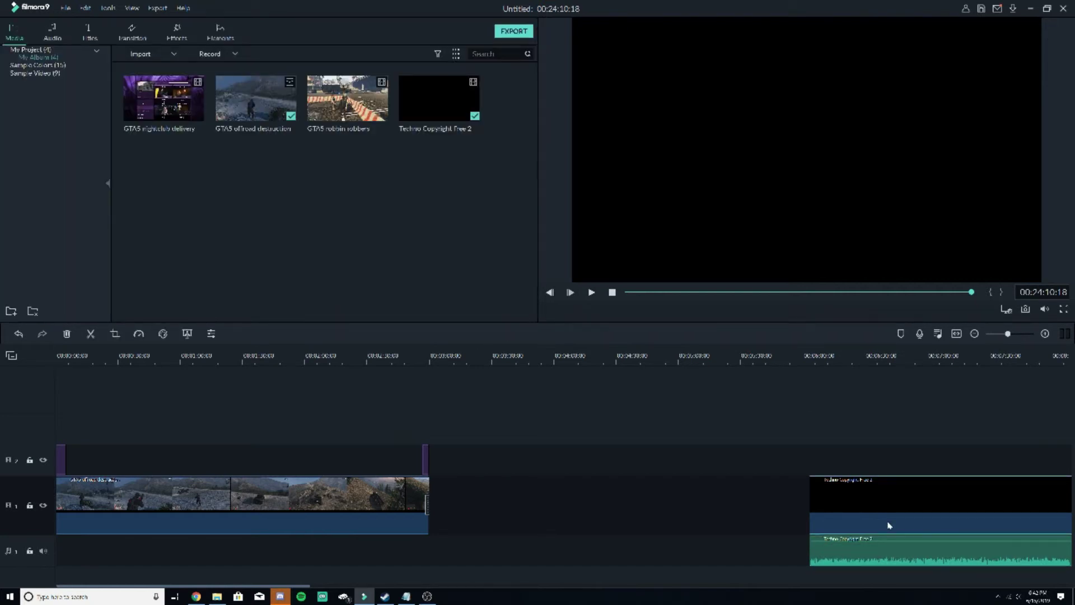
Step: Delete the Techno video clip, keeping only its audio, and choose Save Project As
{"action": "key", "text": "Delete"}
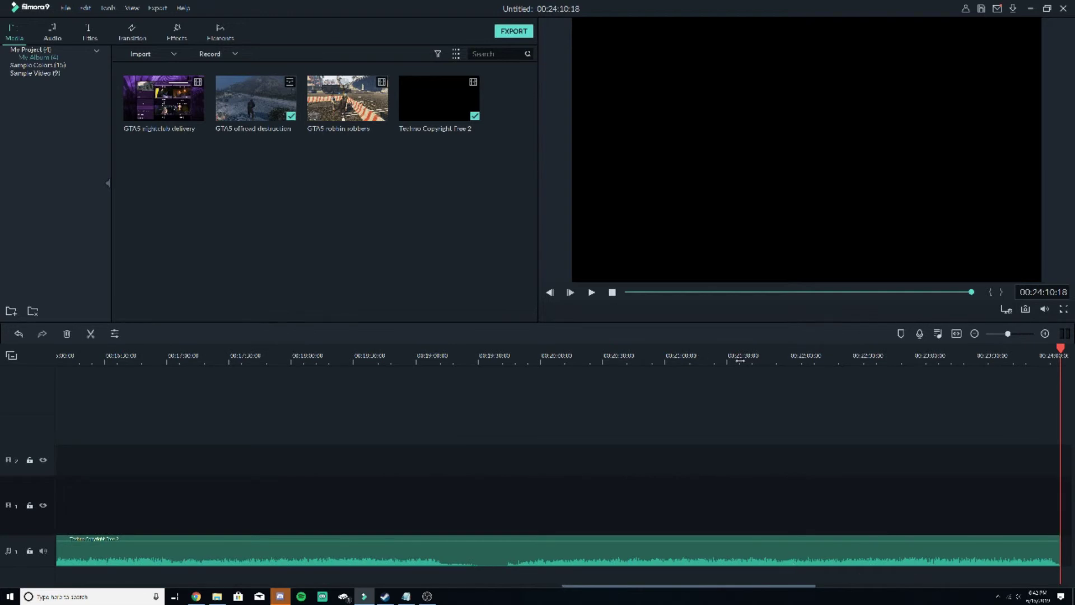
{"action": "key", "text": "ctrl+minus"}
{"action": "left_click", "coordinate": [594, 547]}
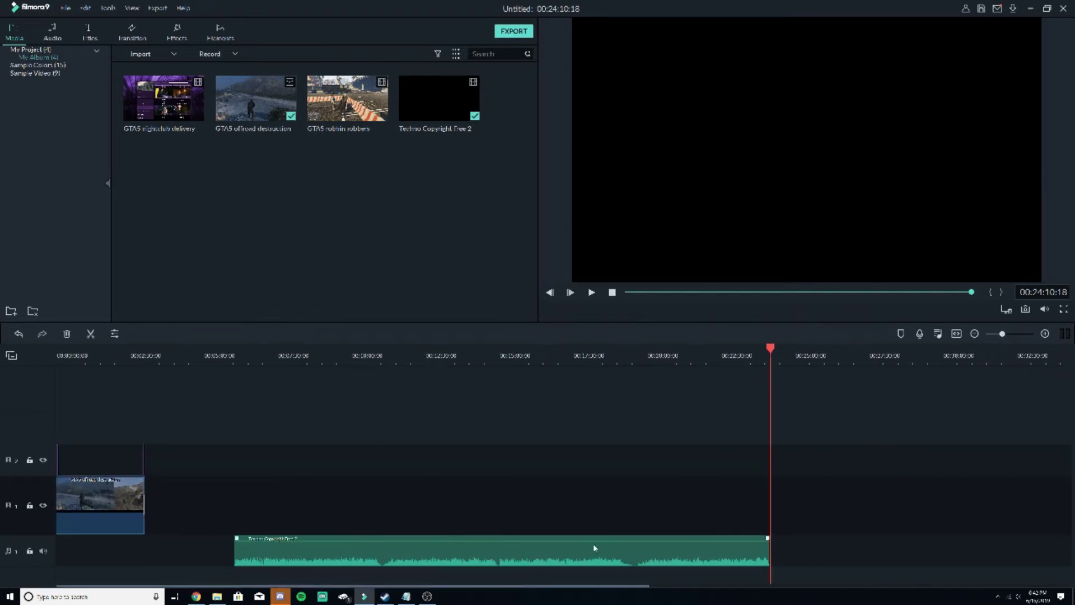
{"action": "left_click", "coordinate": [367, 562]}
{"action": "left_click", "coordinate": [77, 473]}
{"action": "left_click", "coordinate": [366, 460]}
{"action": "left_click", "coordinate": [67, 9]}
{"action": "left_click", "coordinate": [90, 111]}
Step: Save the project under the file name GTA5Videos
{"action": "type", "text": "GTA"}
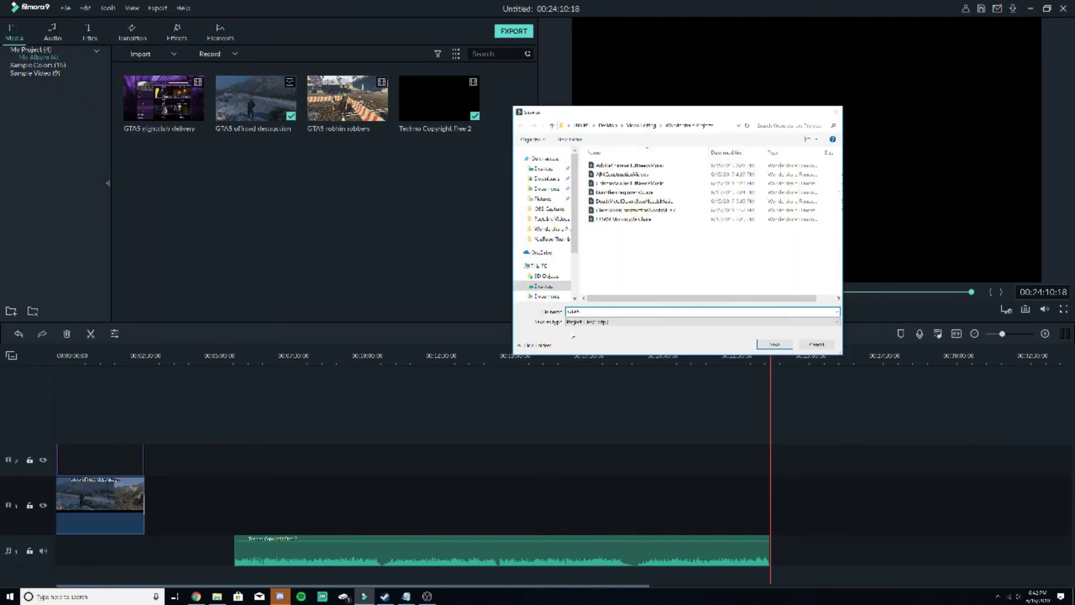
{"action": "type", "text": "5Videos"}
{"action": "left_click", "coordinate": [764, 346]}
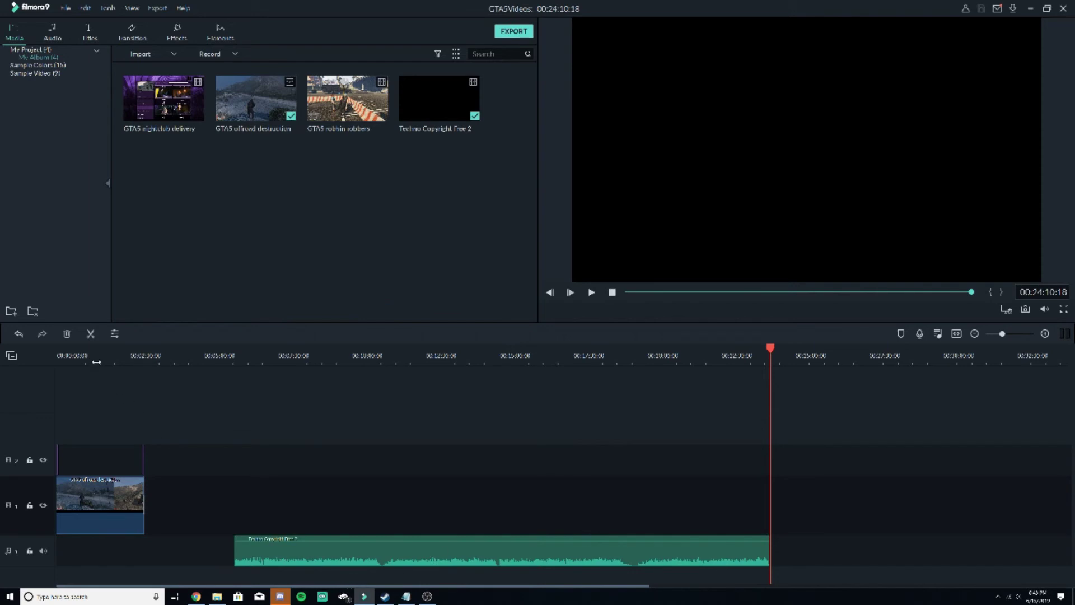
{"action": "scroll", "coordinate": [288, 372], "scroll_direction": "up", "scroll_amount": 3}
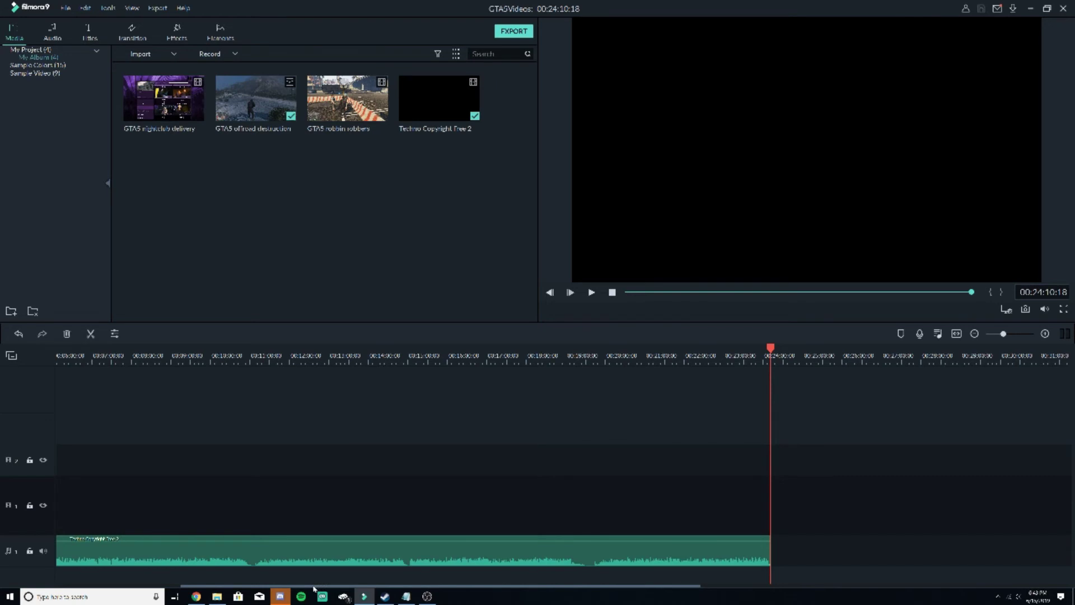
{"action": "left_click_drag", "start_coordinate": [318, 586], "coordinate": [211, 585]}
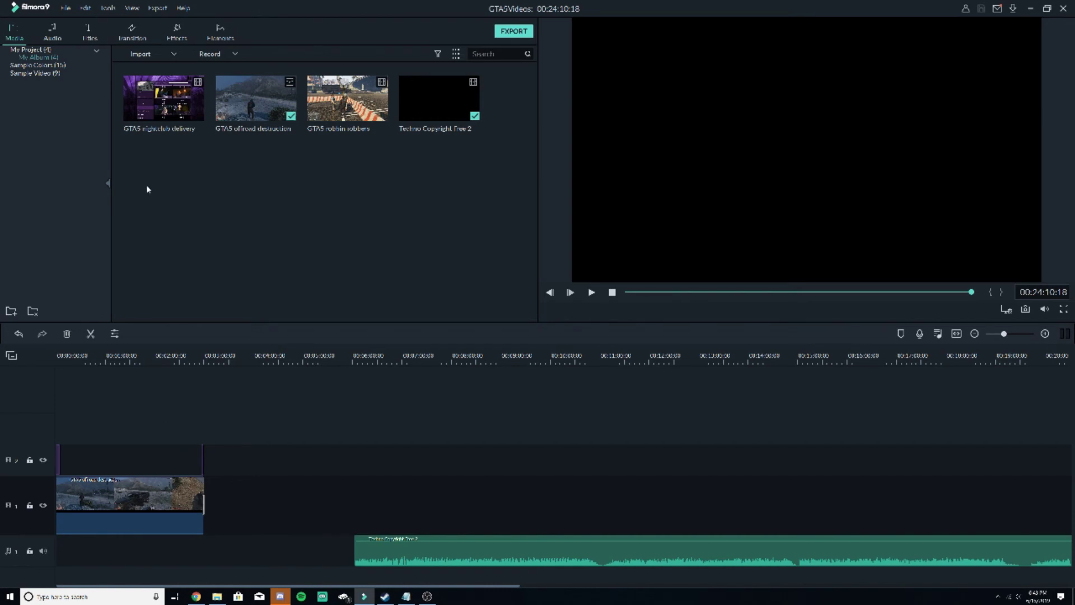
Step: Reopen the GTA5Videos.wfp project from File > Open Project, restoring the gameplay clip and Techno track
{"action": "left_click", "coordinate": [65, 9]}
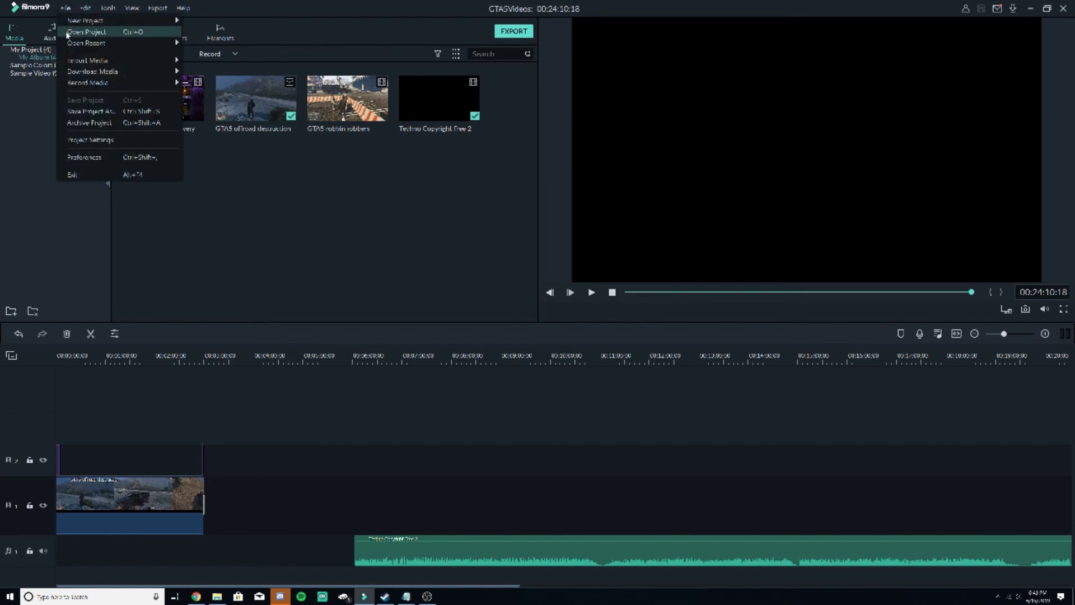
{"action": "left_click", "coordinate": [84, 32]}
{"action": "key", "text": "Escape"}
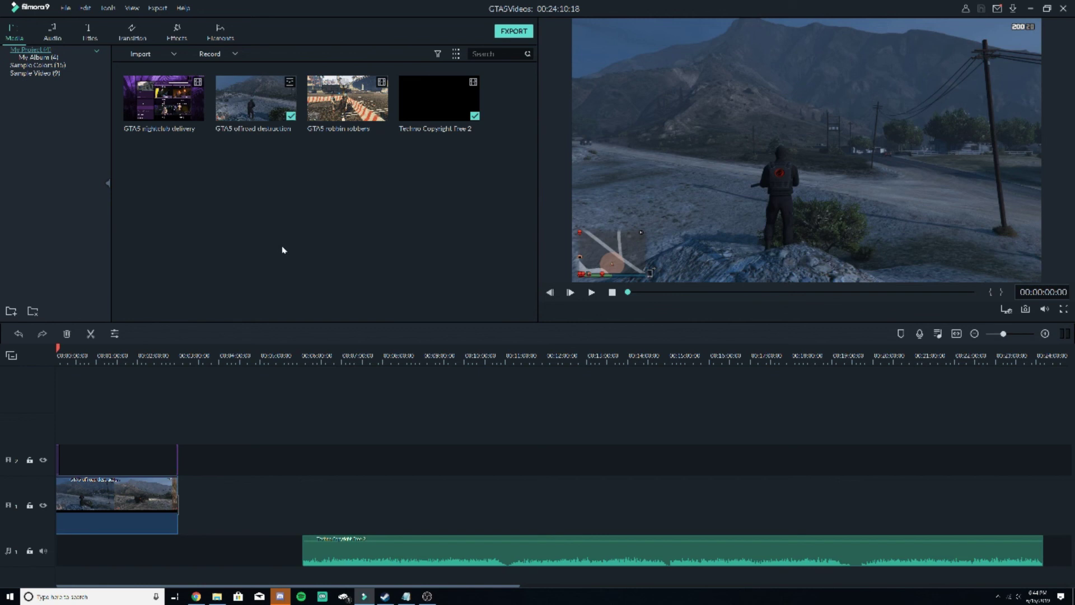
{"action": "mouse_move", "coordinate": [264, 122]}
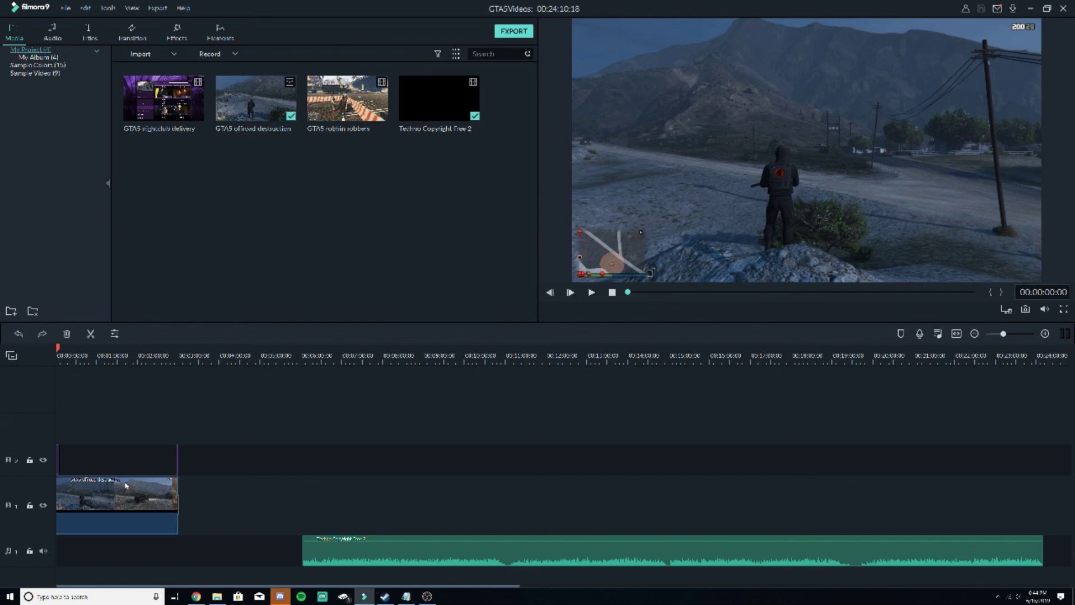